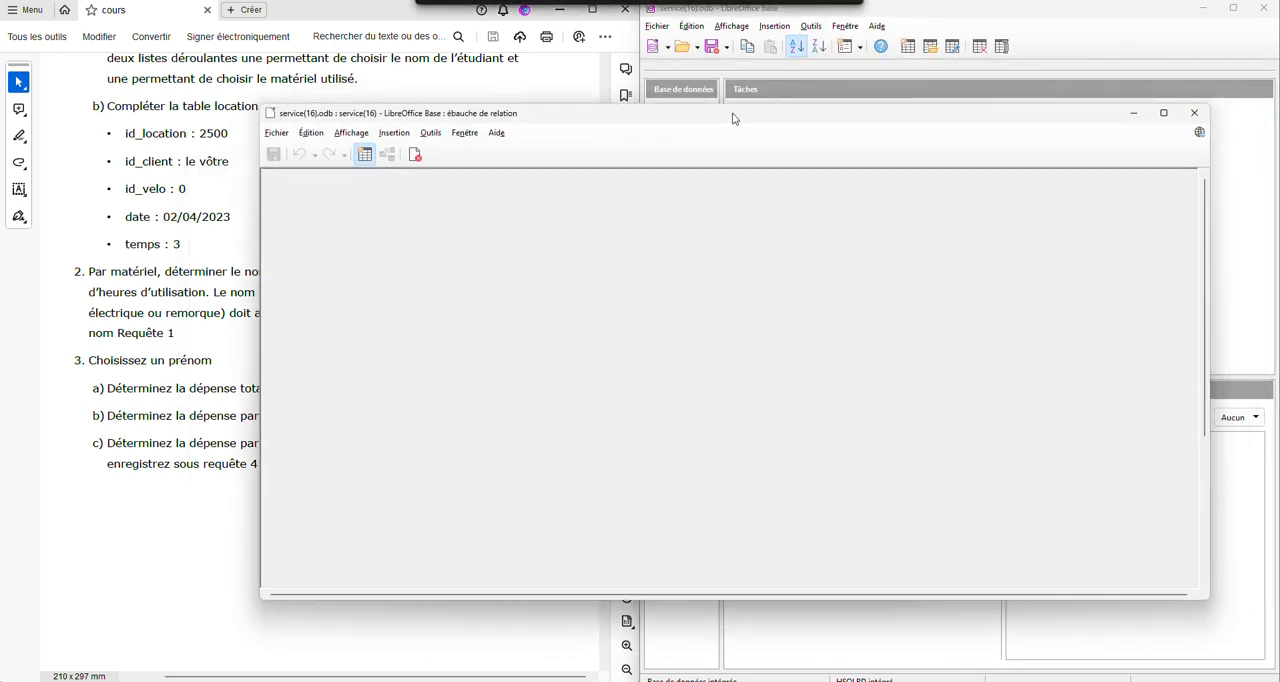
# - Add the clients, location and materiel tables to the relation design
pyautogui.moveTo(733, 115); pyautogui.dragTo(725, 116)
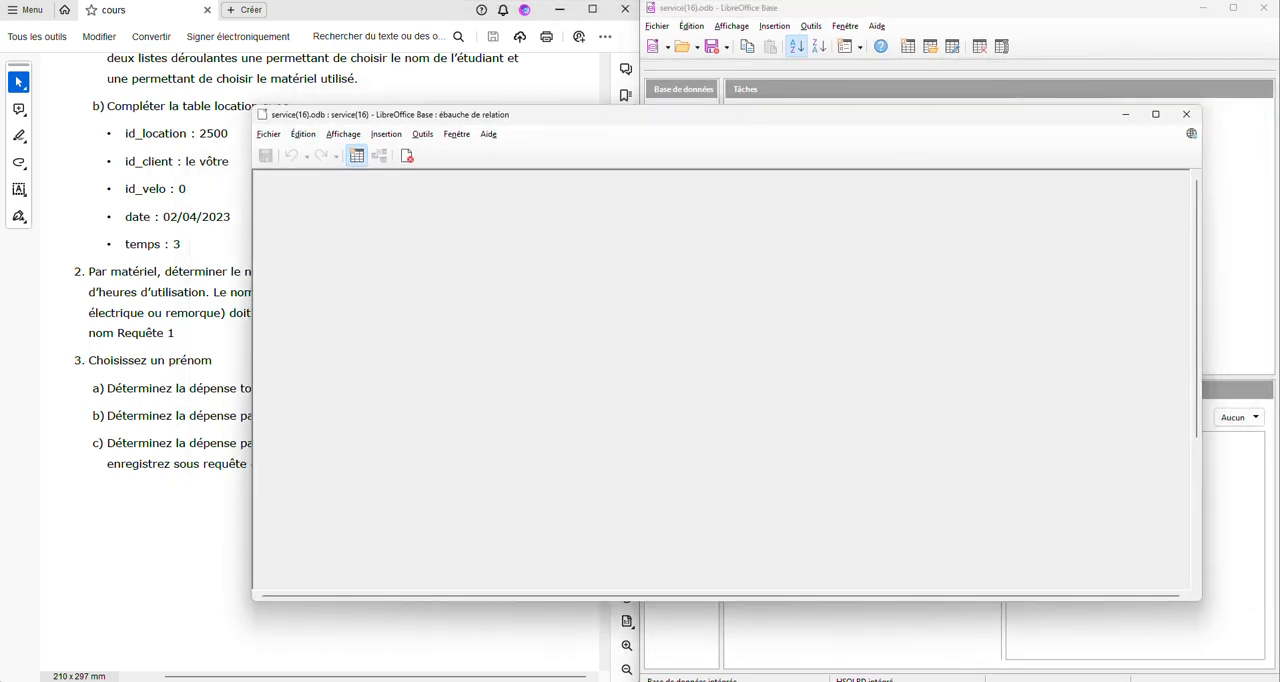
pyautogui.doubleClick(797, 208)
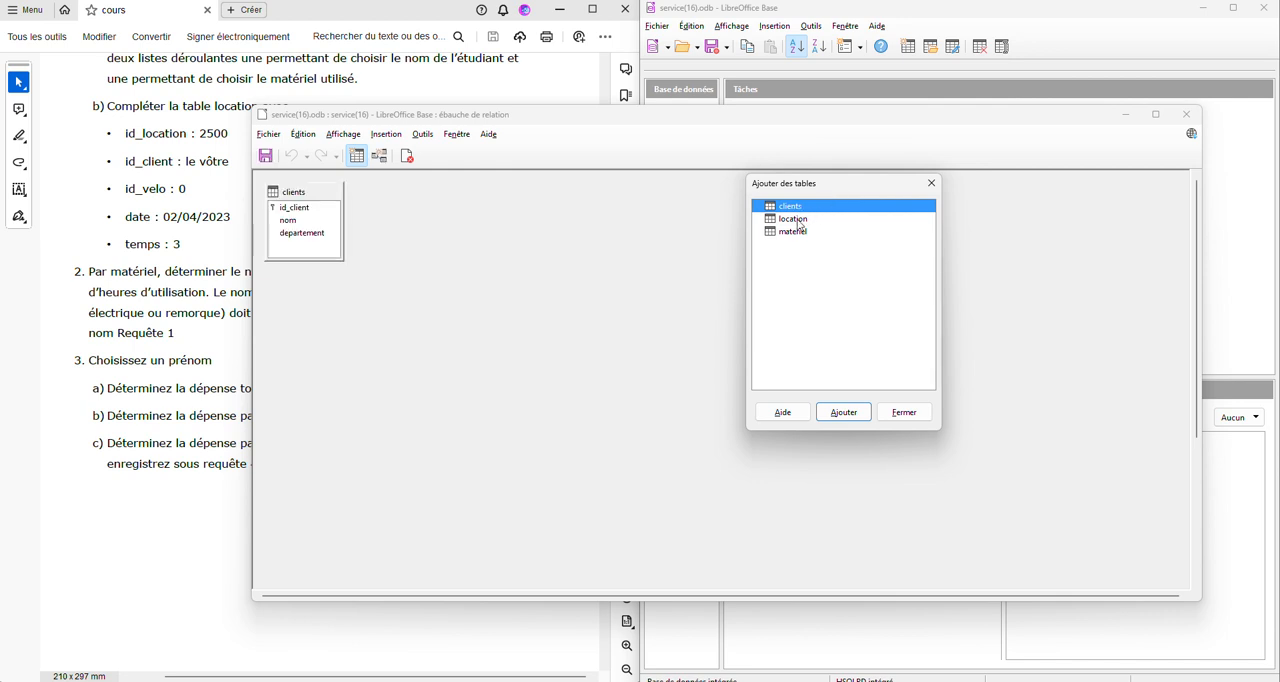
pyautogui.doubleClick(795, 219)
pyautogui.doubleClick(793, 233)
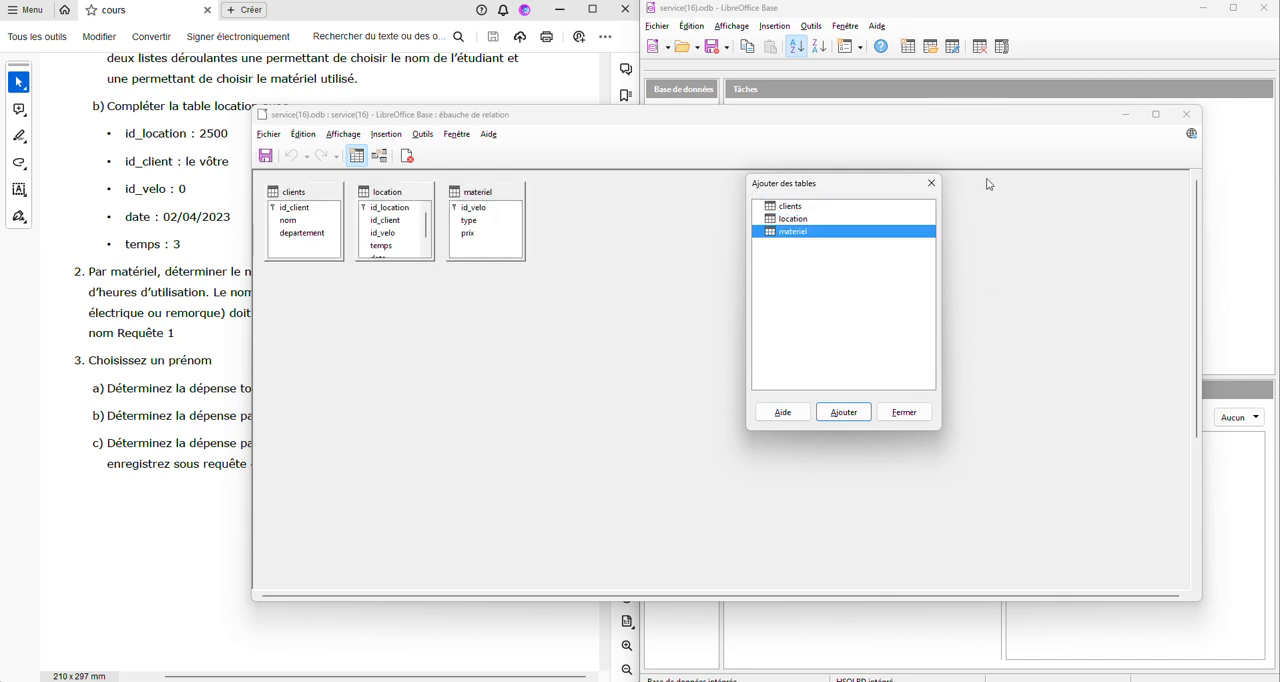
pyautogui.click(932, 184)
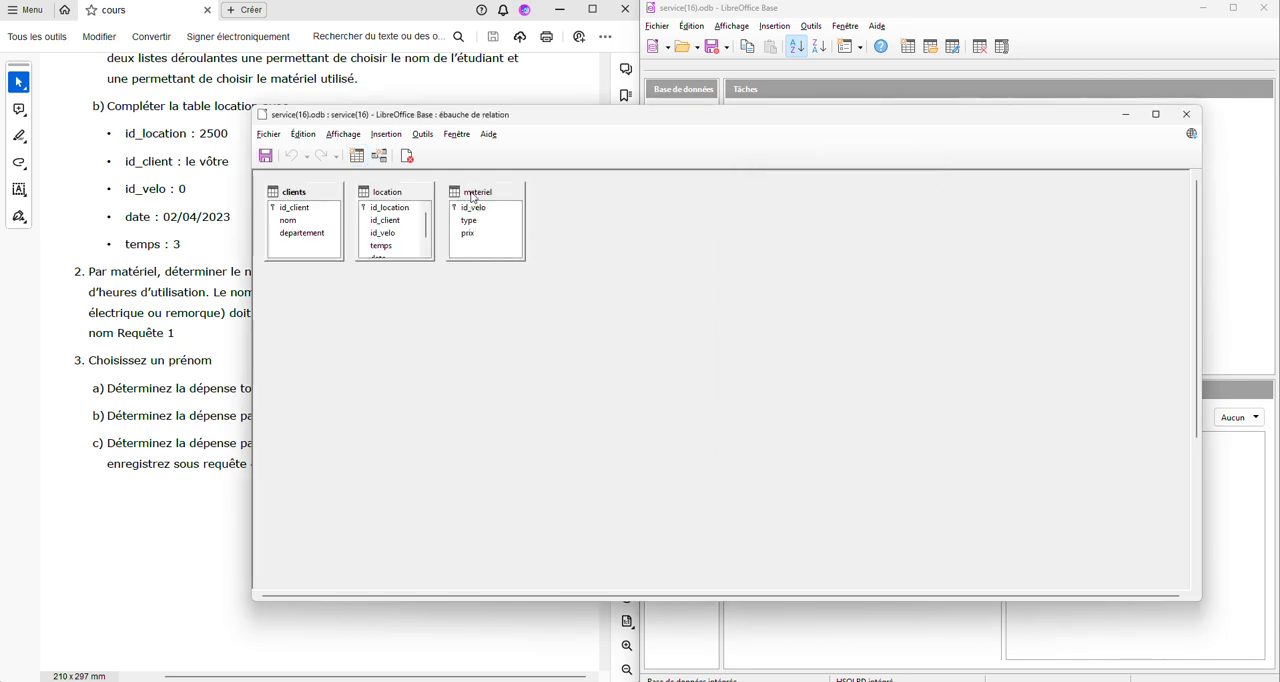
# - Spread out the tables, relate clients to location through id_client and materiel to location through id_velo, and save the relation design
pyautogui.moveTo(510, 195); pyautogui.dragTo(712, 202)
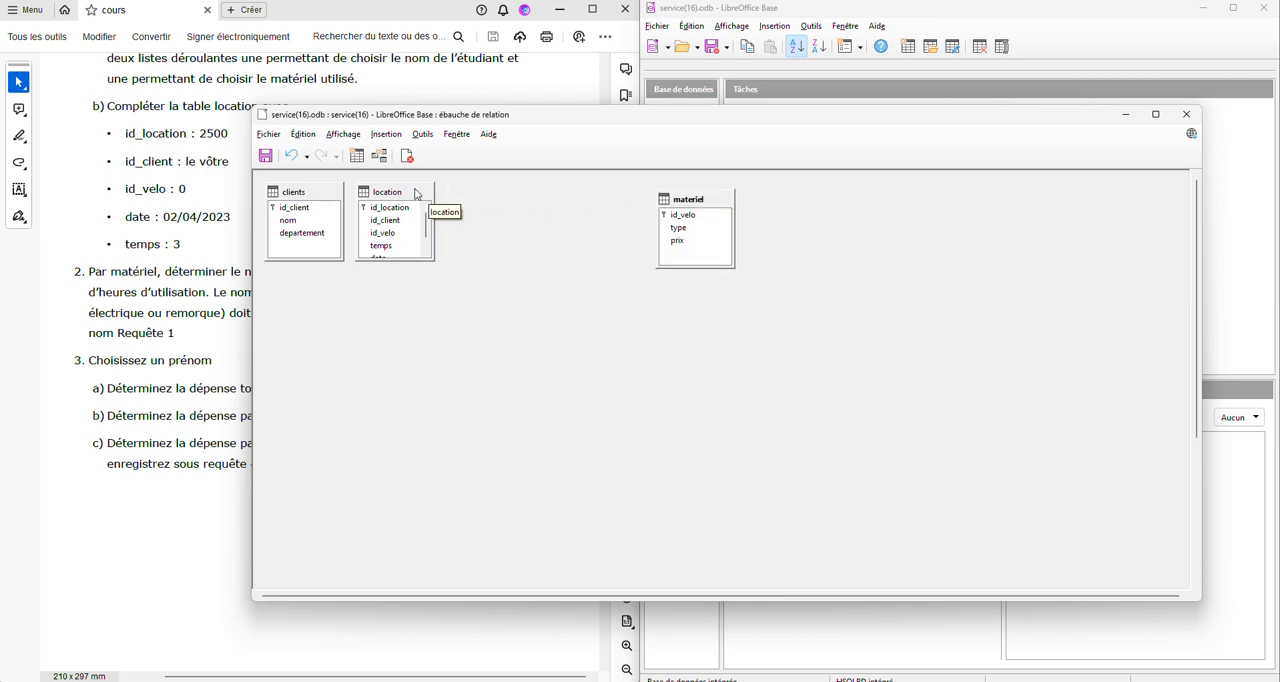
pyautogui.moveTo(420, 193); pyautogui.dragTo(511, 201)
pyautogui.moveTo(305, 214); pyautogui.dragTo(466, 238)
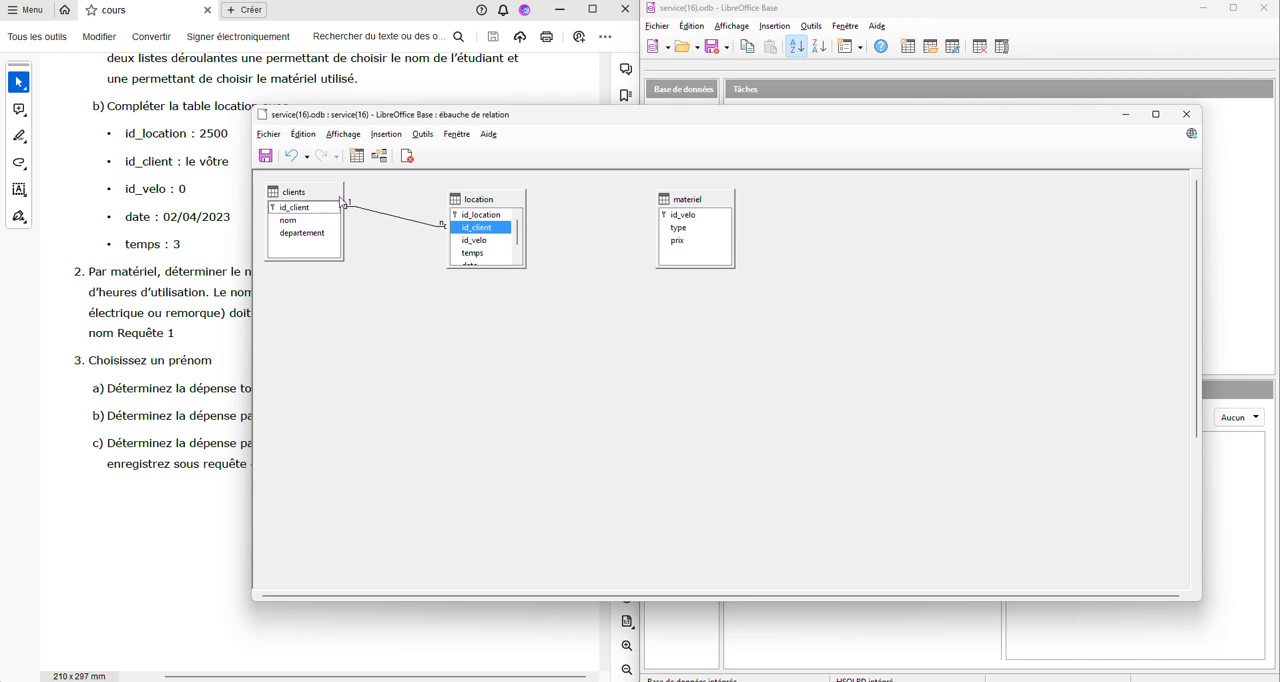
pyautogui.moveTo(684, 221); pyautogui.dragTo(488, 248)
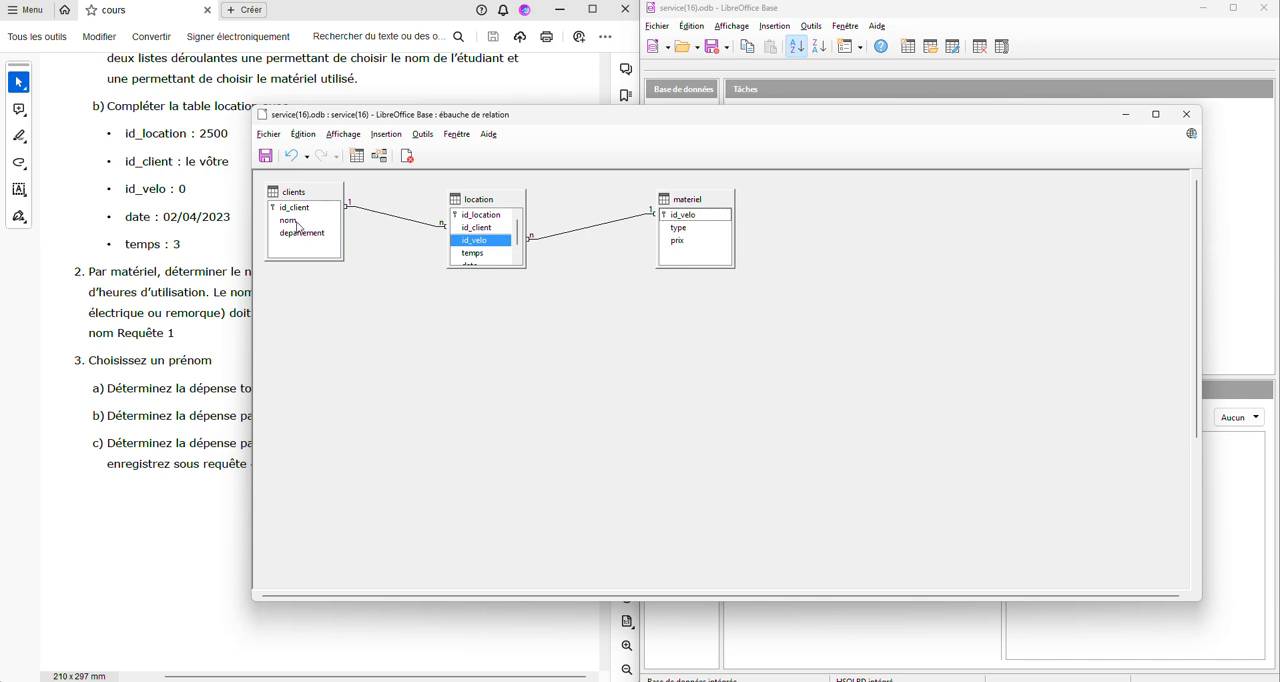
pyautogui.click(1186, 114)
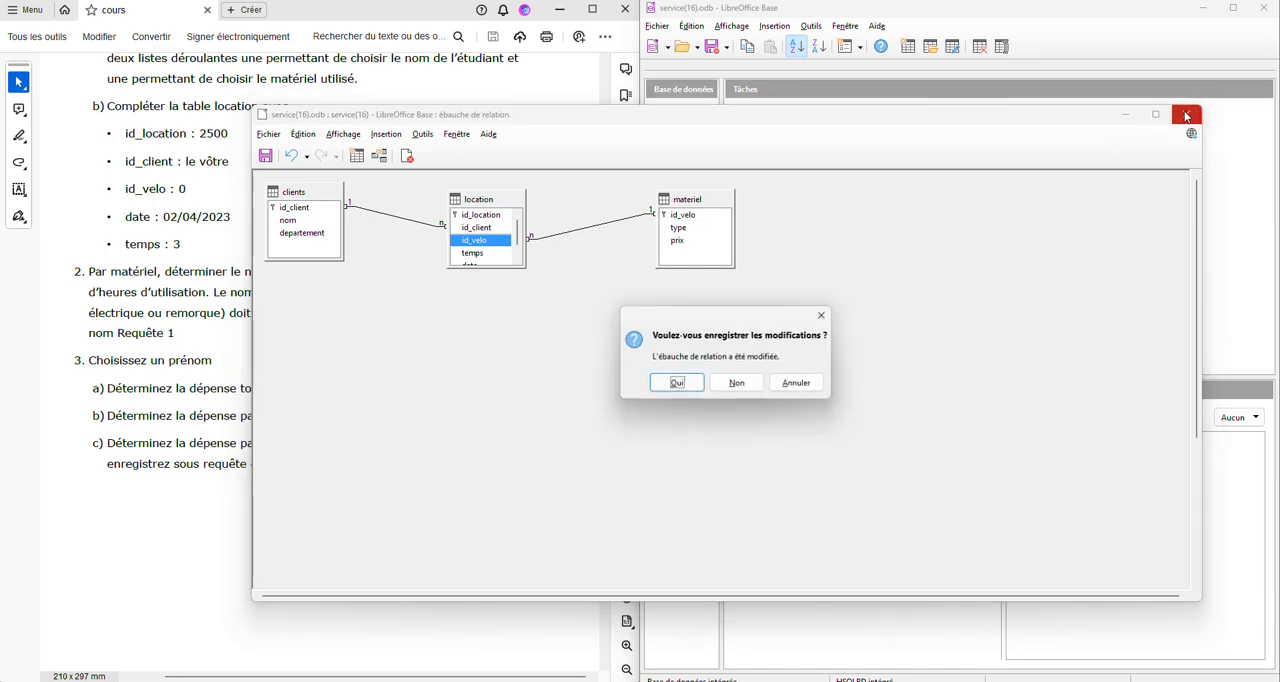
pyautogui.click(677, 384)
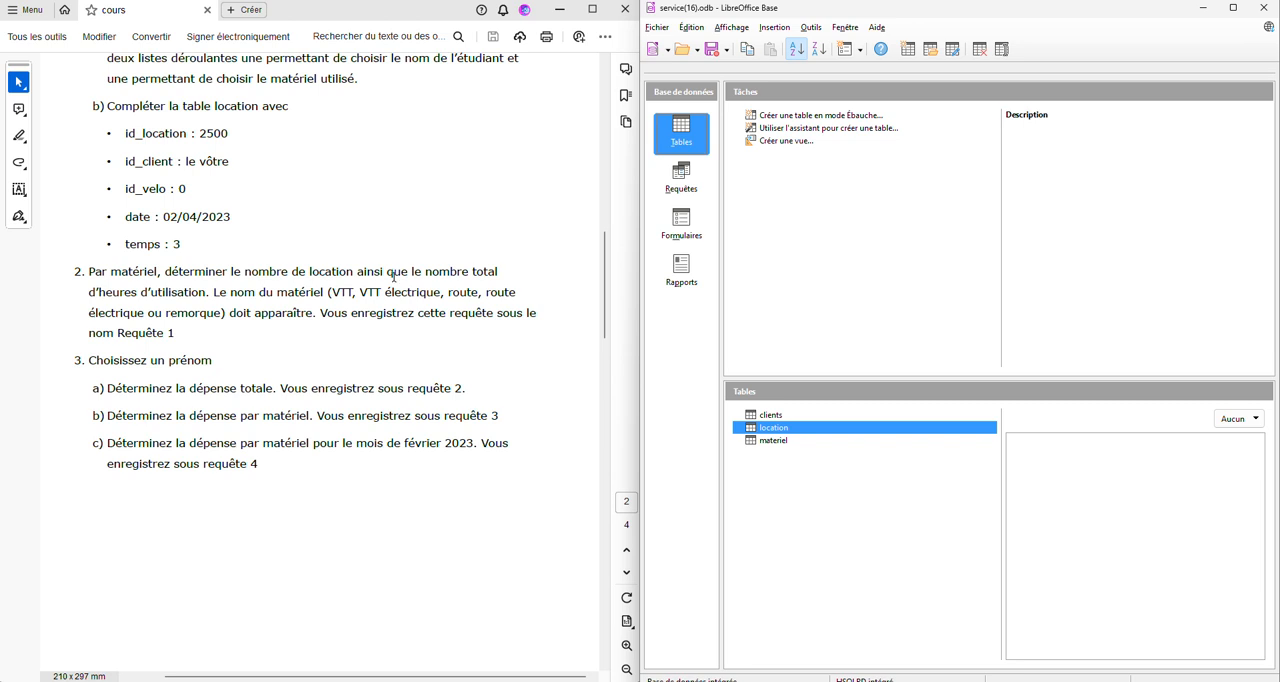
# - Create a query in design view containing the location and materiel tables, spaced apart beside the readable exercise text
pyautogui.click(679, 180)
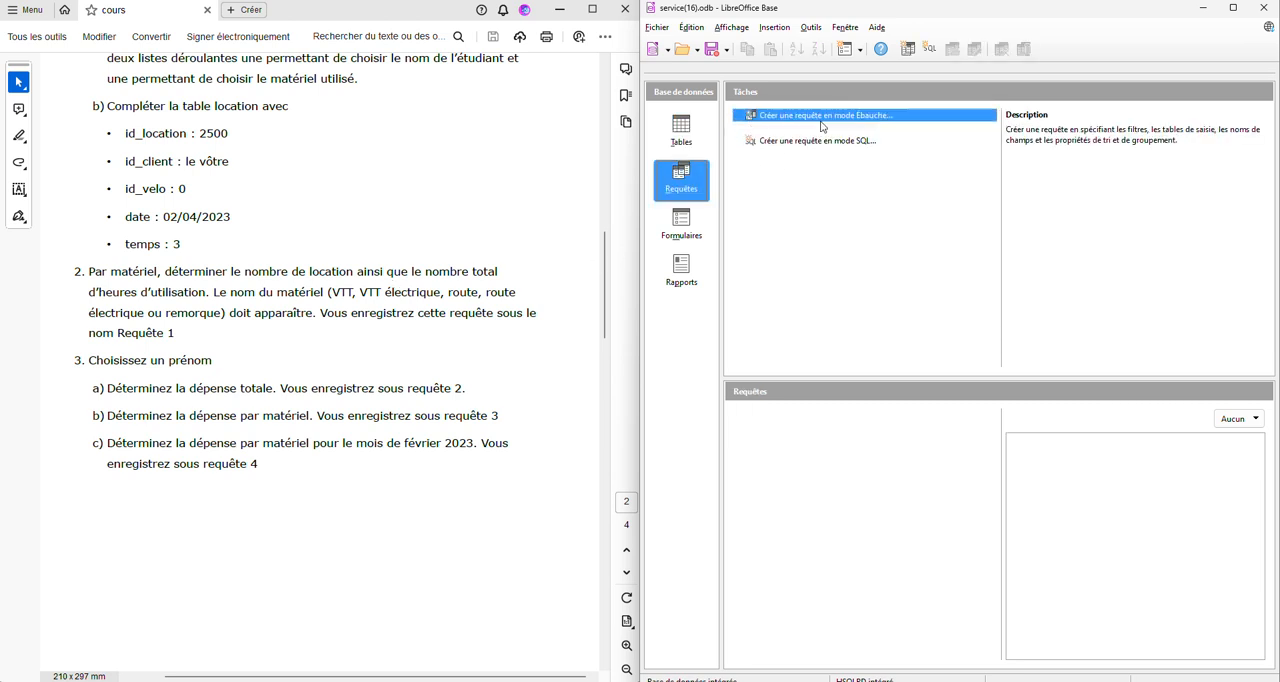
pyautogui.click(825, 120)
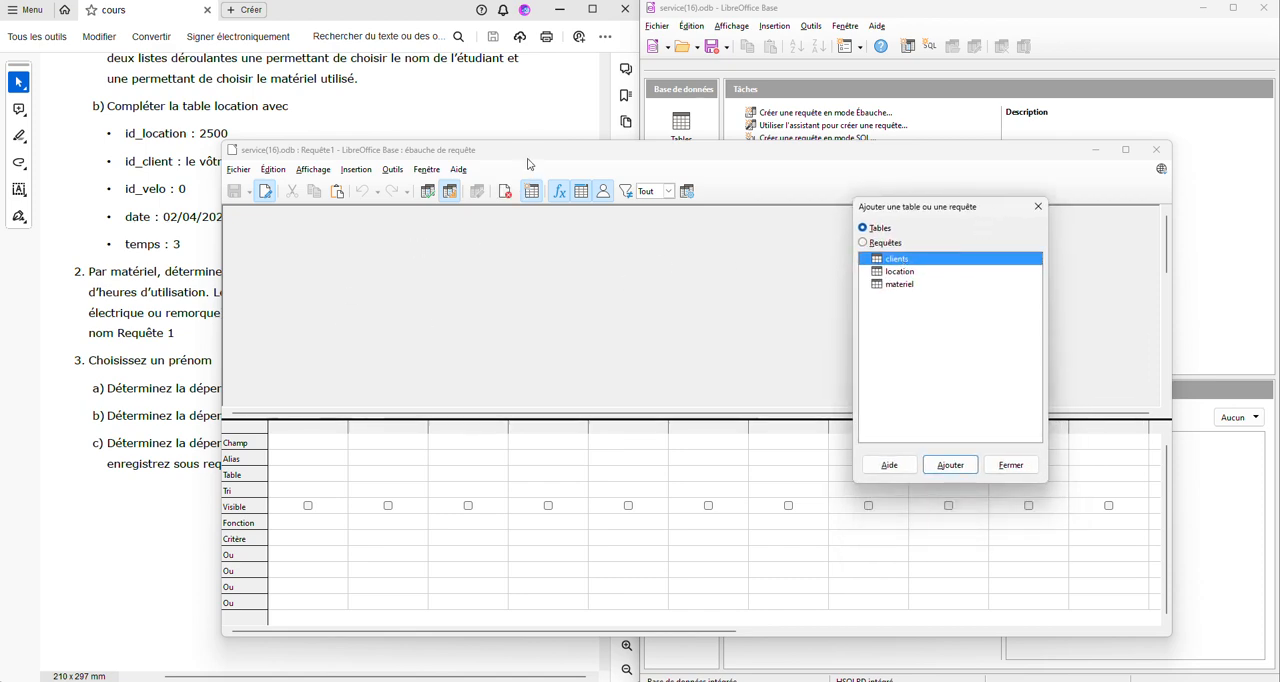
pyautogui.moveTo(530, 157); pyautogui.dragTo(610, 138)
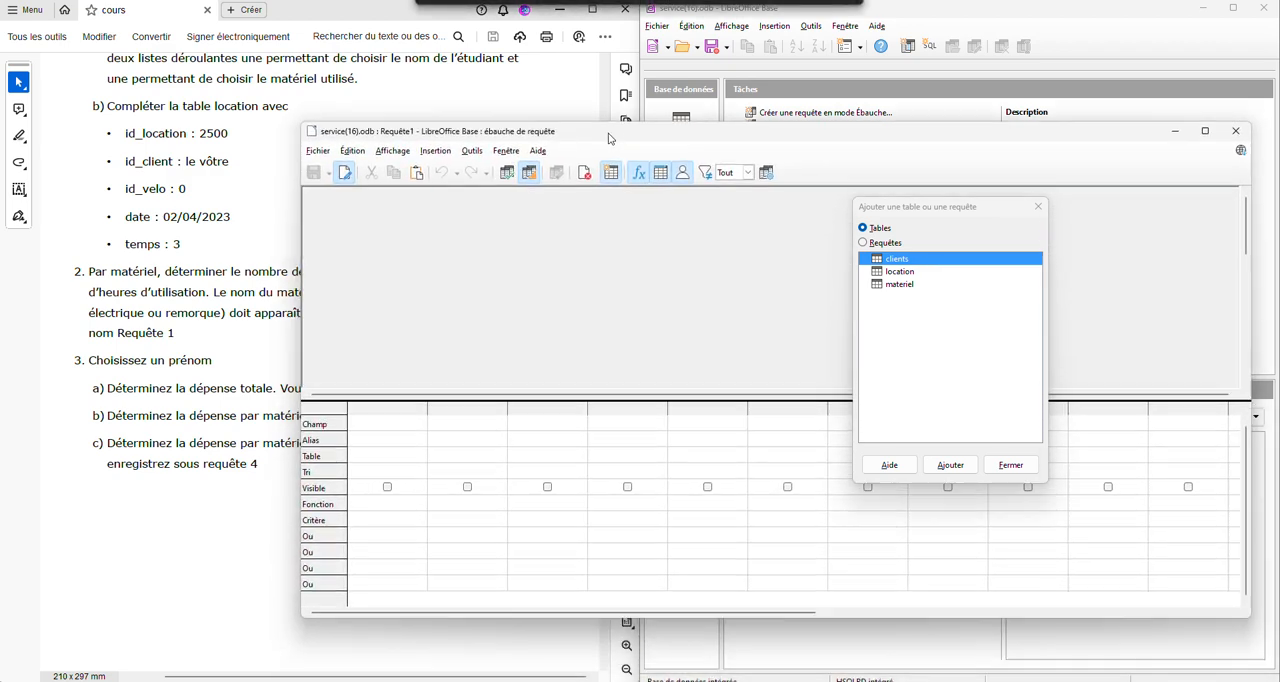
pyautogui.doubleClick(904, 272)
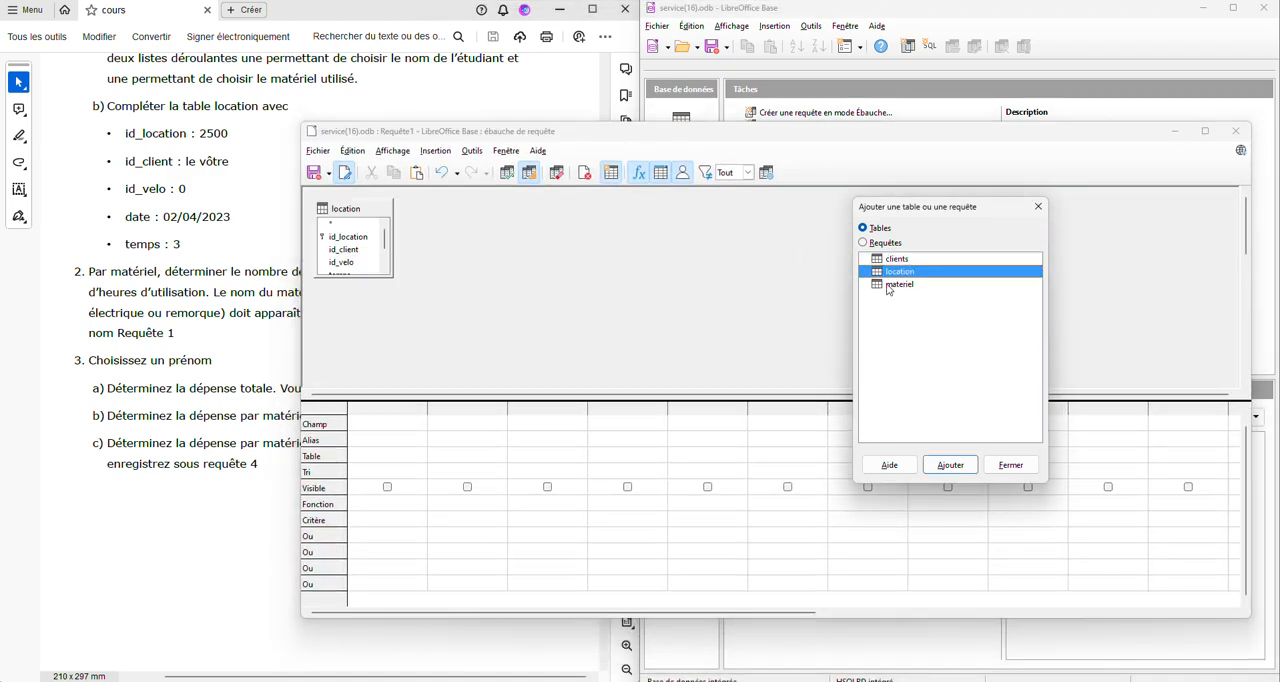
pyautogui.doubleClick(889, 286)
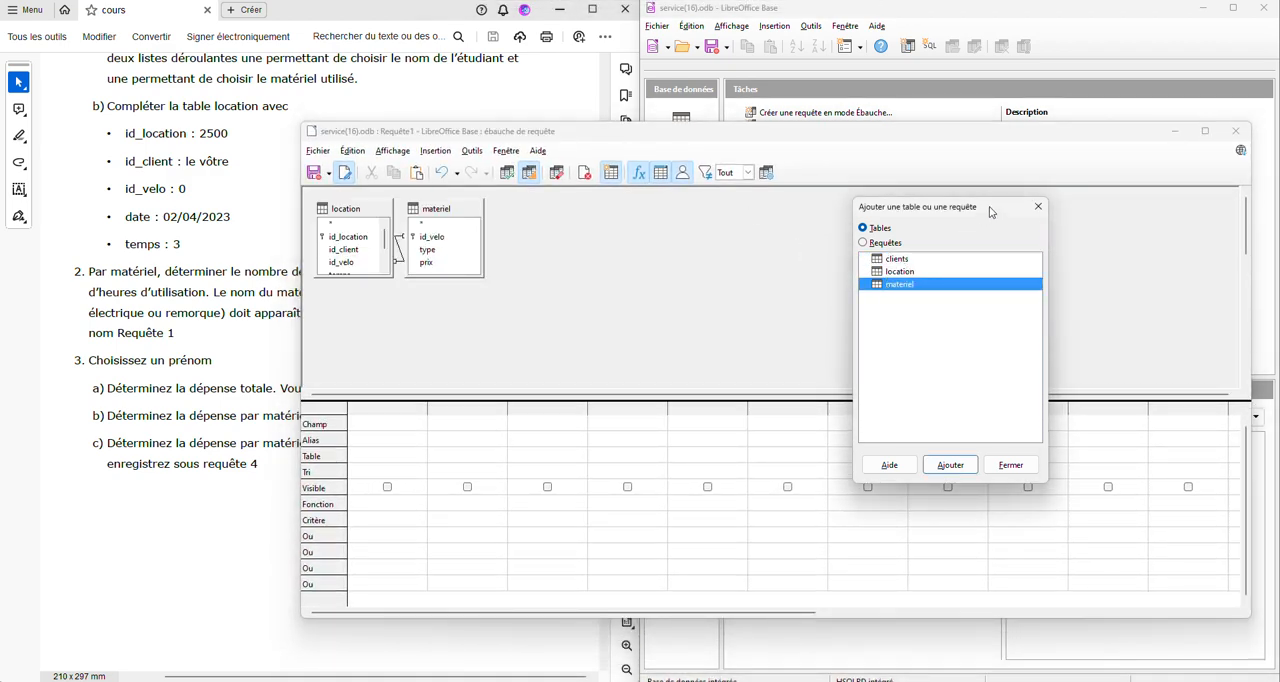
pyautogui.moveTo(463, 211); pyautogui.dragTo(596, 212)
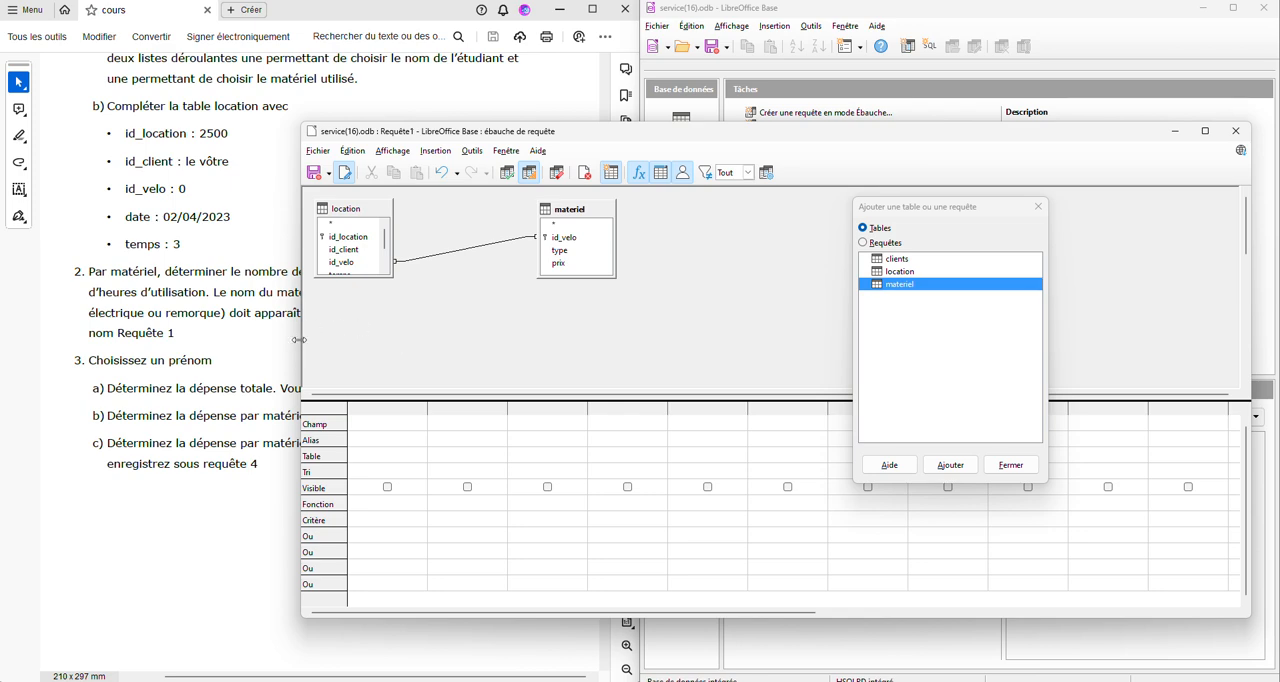
pyautogui.moveTo(298, 340); pyautogui.dragTo(466, 340)
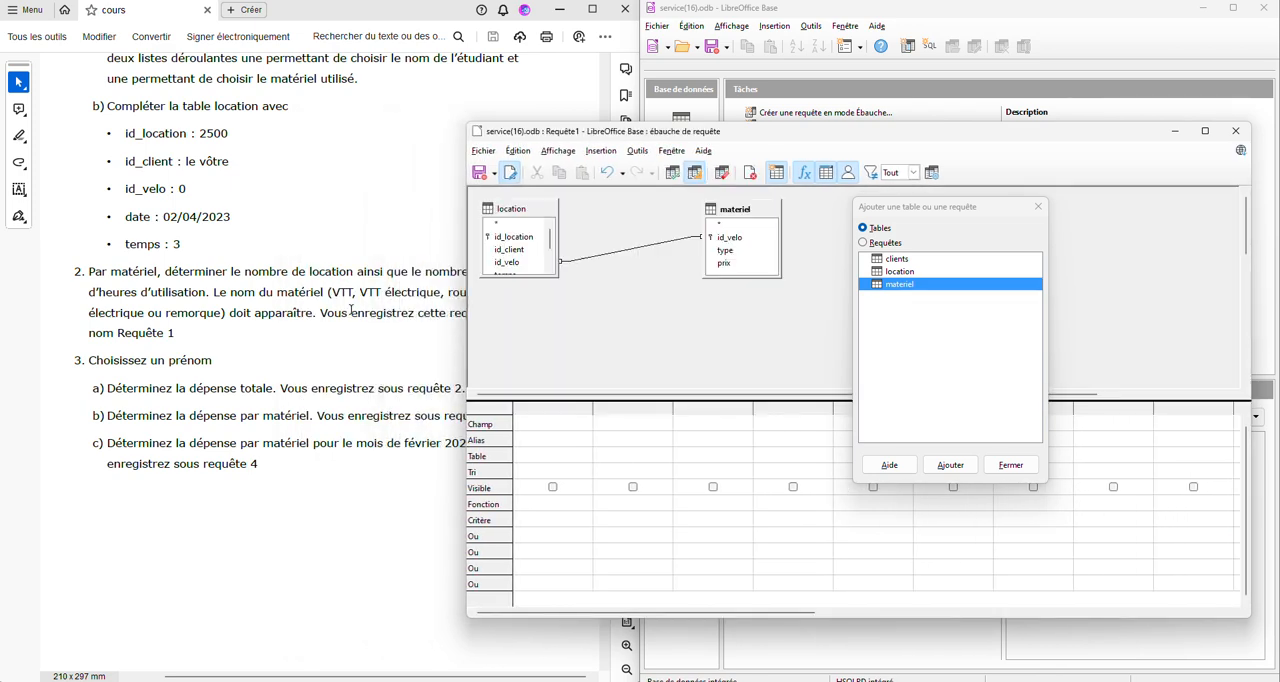
# - Add the id_location field from the location table to the query with the Nombre function
pyautogui.doubleClick(530, 237)
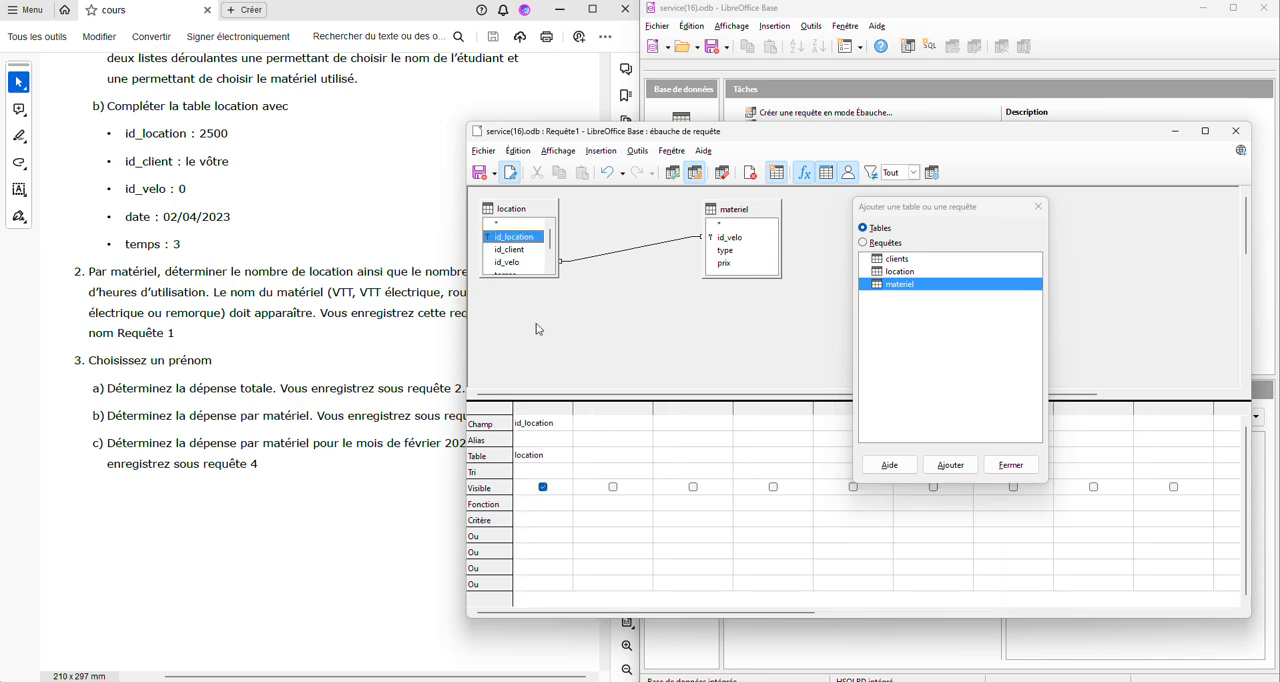
pyautogui.click(527, 503)
pyautogui.click(566, 503)
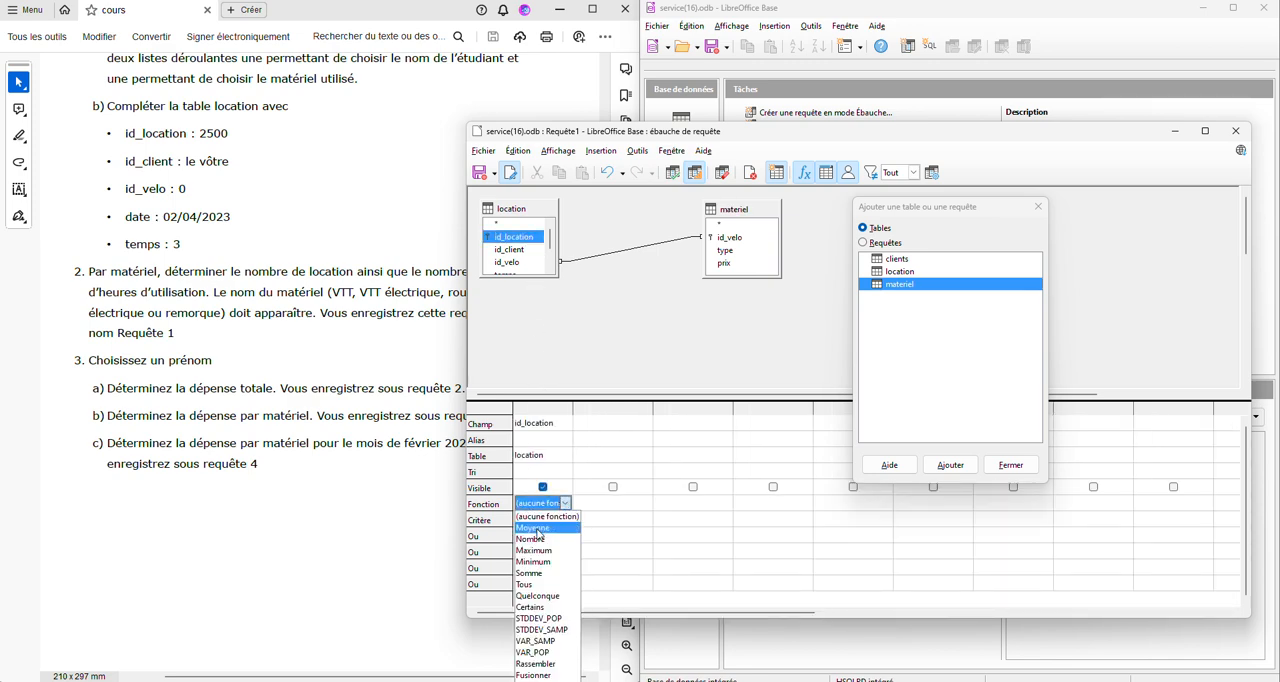
pyautogui.click(532, 540)
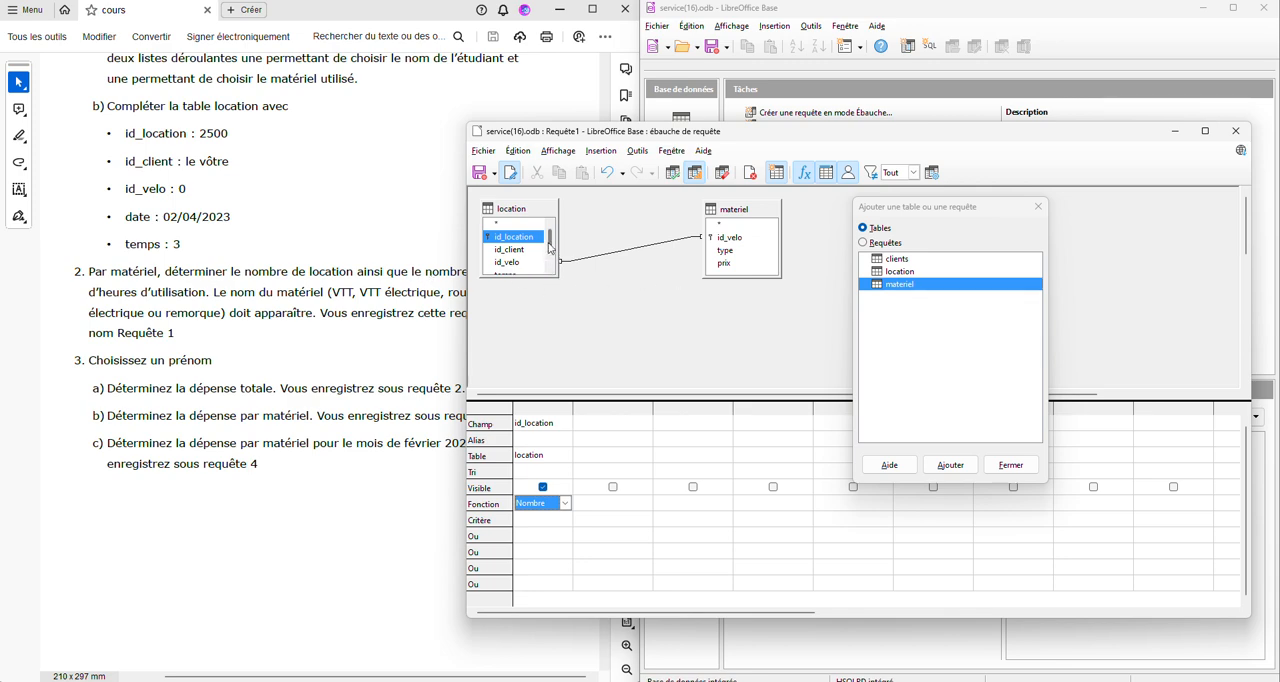
# - Add the temps field from the location table to the query with the Somme function
pyautogui.scroll(-1, 551, 244)
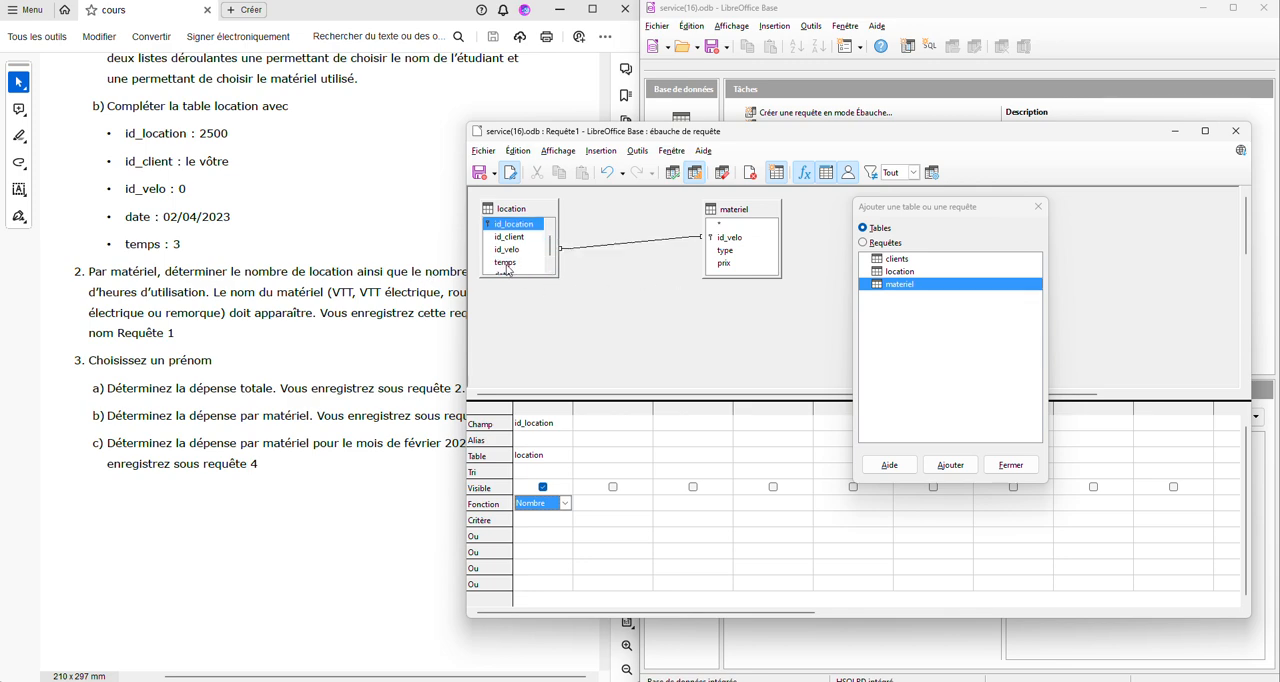
pyautogui.click(509, 264)
pyautogui.doubleClick(507, 264)
pyautogui.click(603, 503)
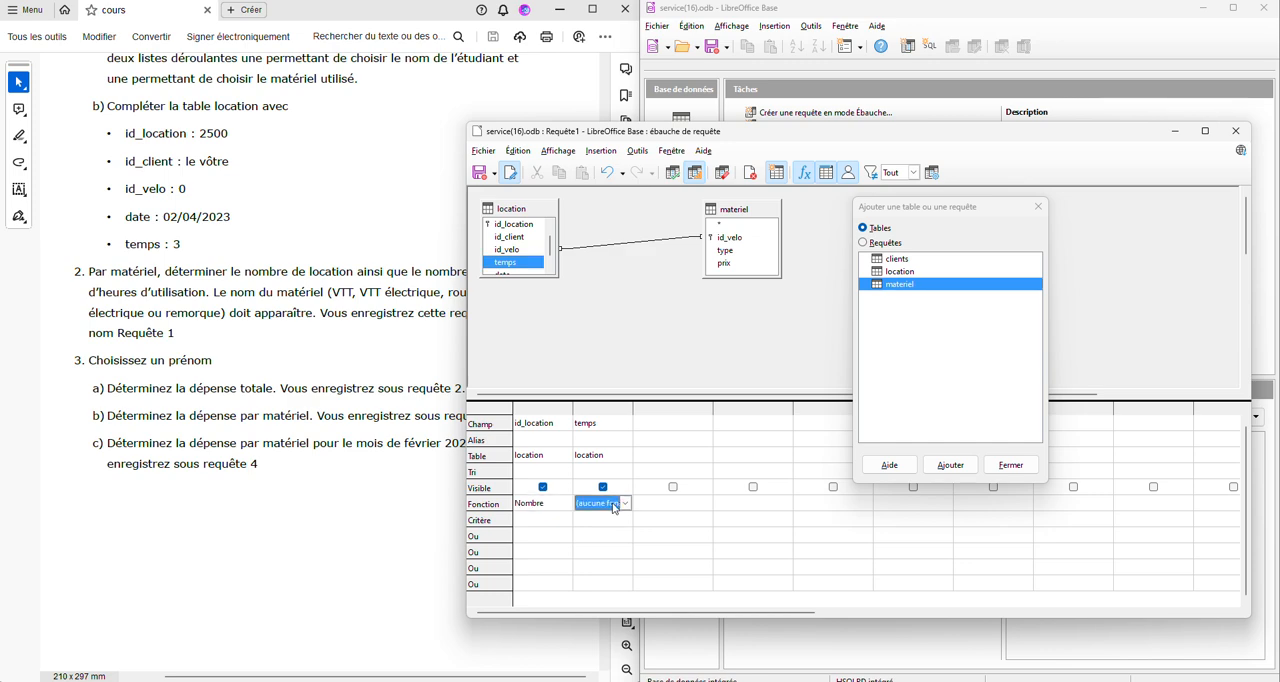
pyautogui.click(625, 503)
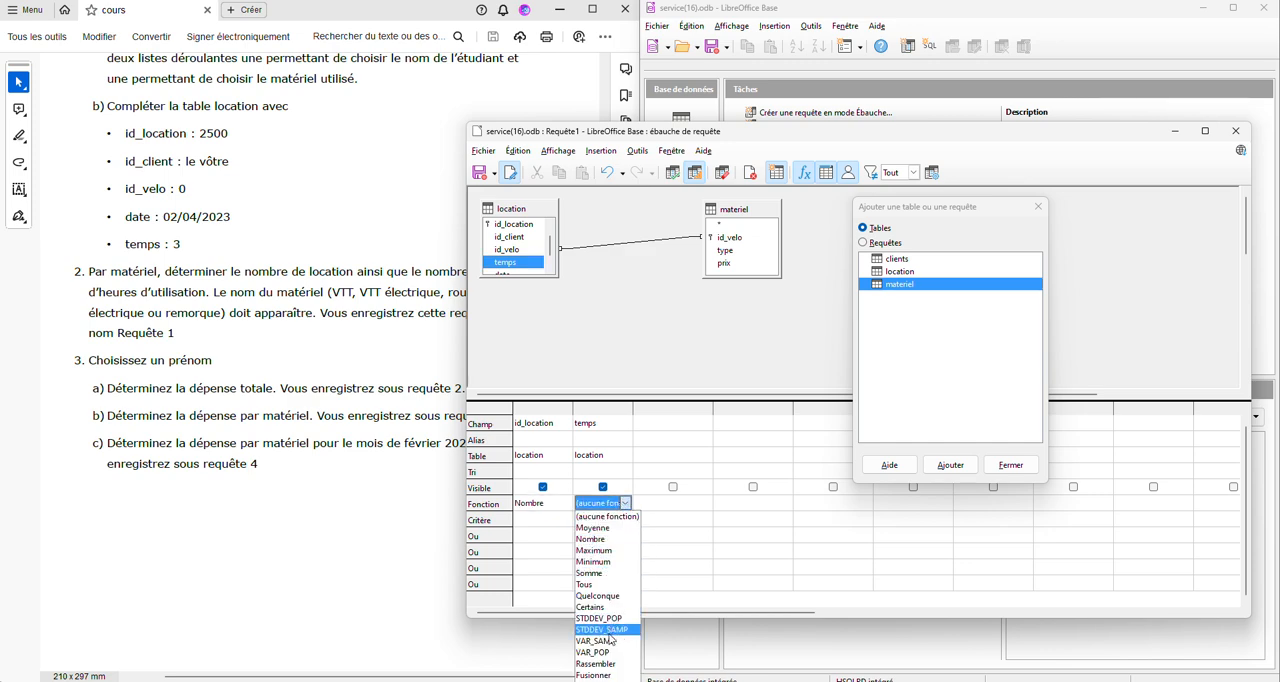
pyautogui.click(589, 573)
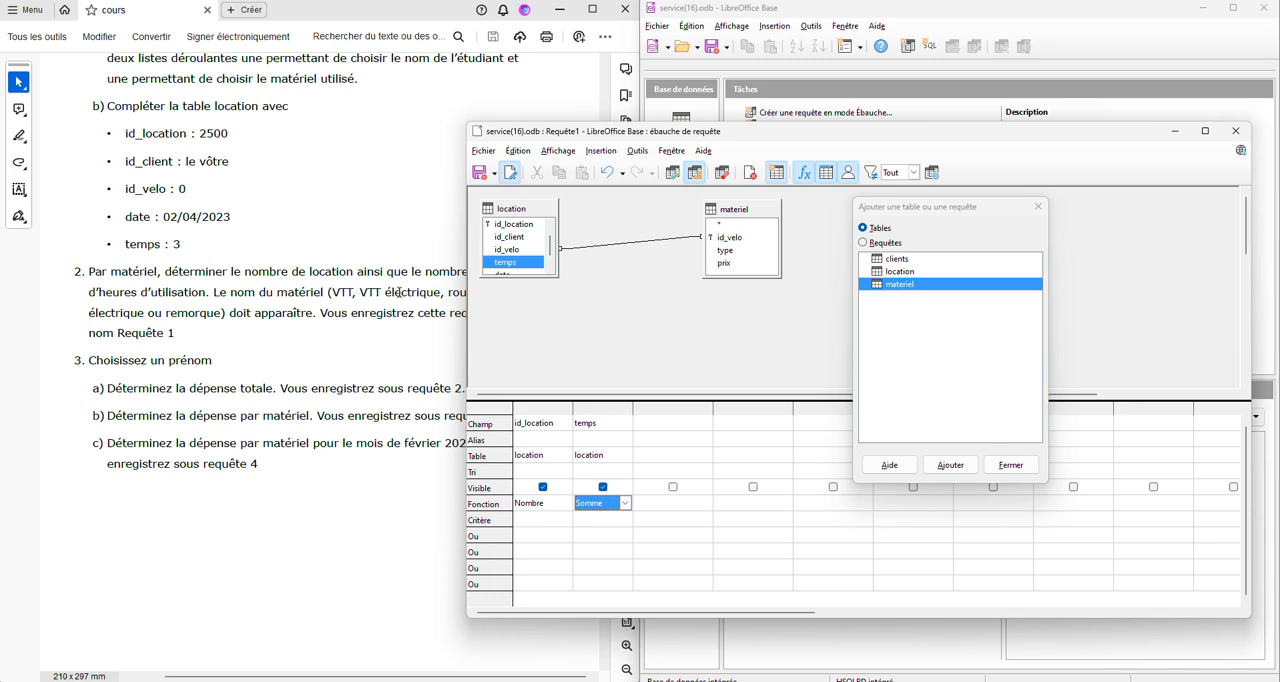
# - Add the type field from the materiel table to the query and set its function to Groupe
pyautogui.doubleClick(724, 251)
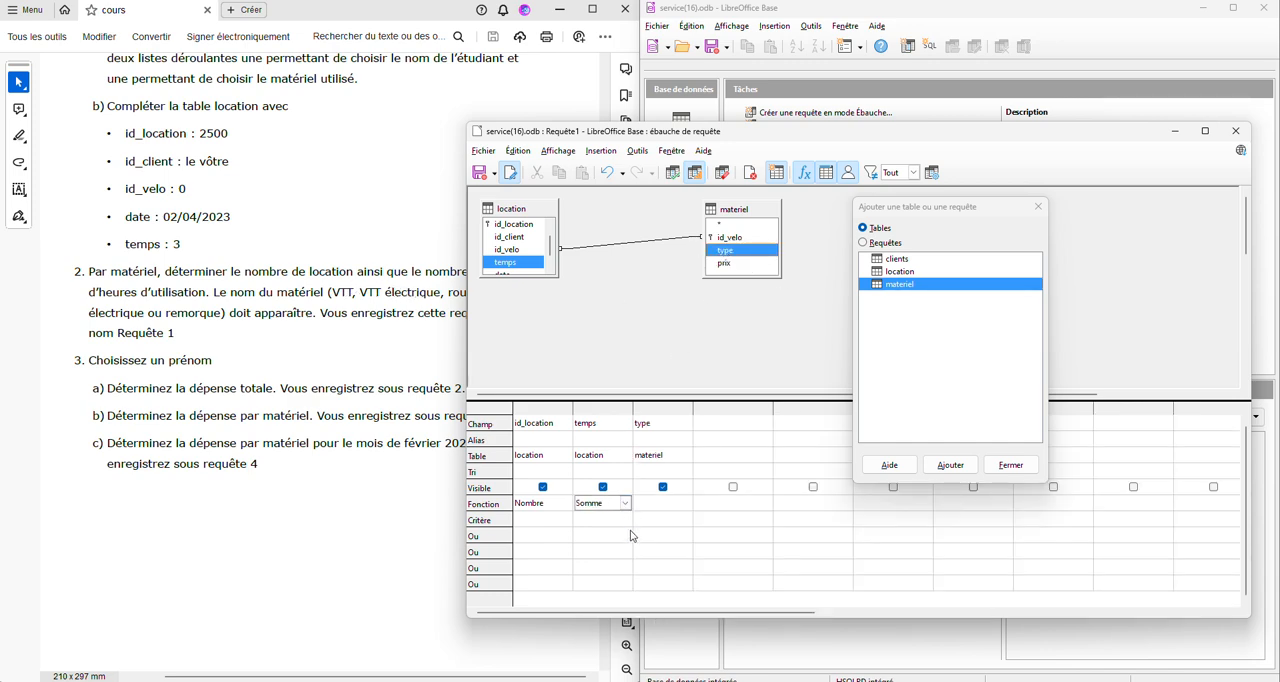
pyautogui.click(666, 505)
pyautogui.click(685, 503)
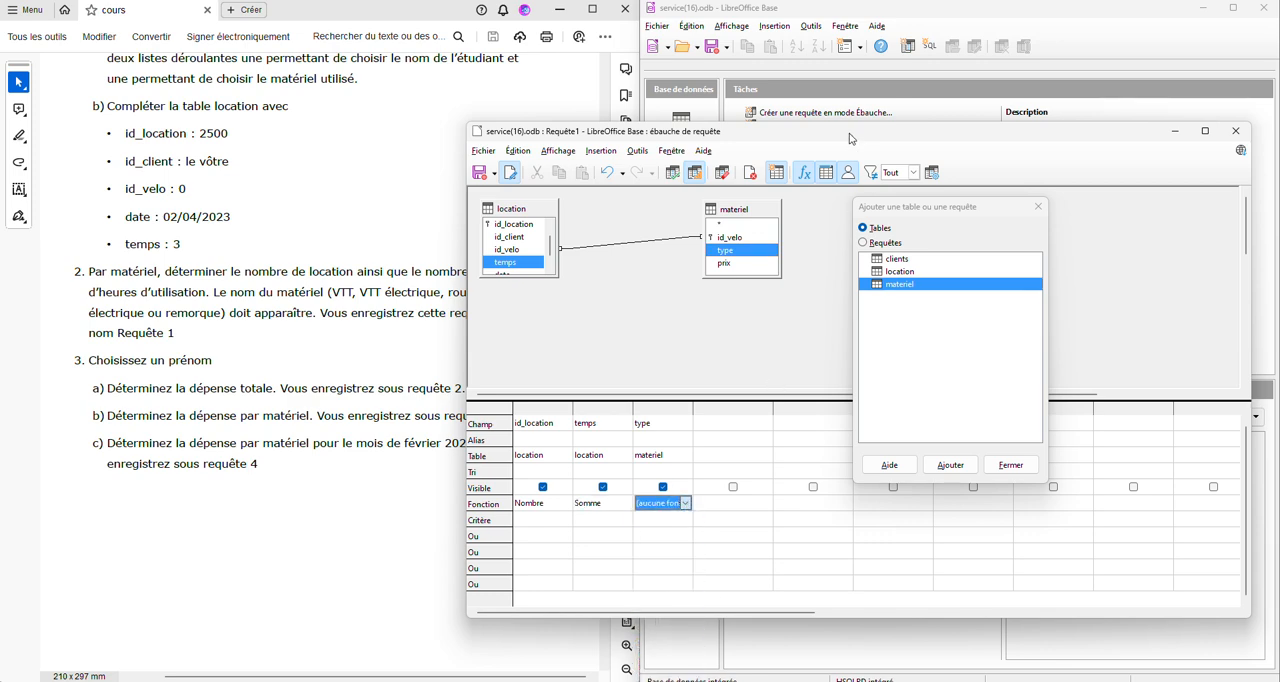
pyautogui.click(851, 136)
pyautogui.moveTo(851, 136); pyautogui.dragTo(848, 66)
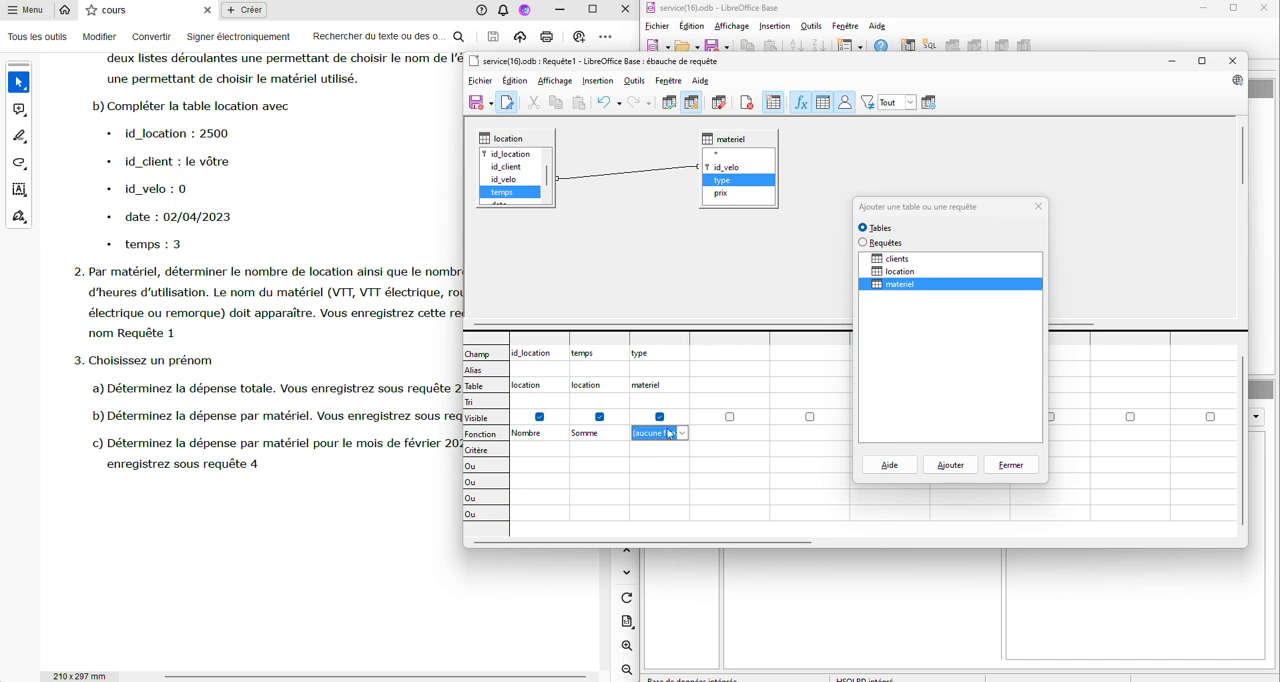
pyautogui.click(681, 433)
pyautogui.click(660, 629)
# - Run the query to check the rental count and total hours per equipment type, and dismiss the table selection dialog
pyautogui.moveTo(463, 267); pyautogui.dragTo(571, 262)
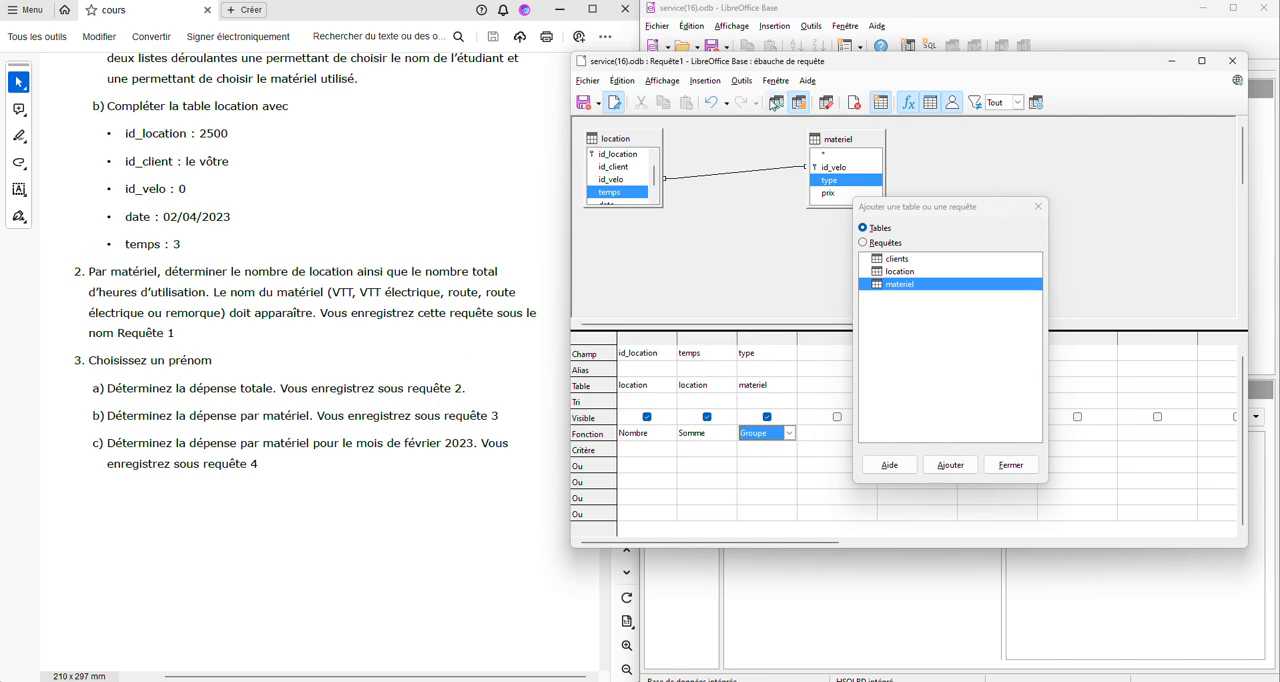
pyautogui.click(776, 102)
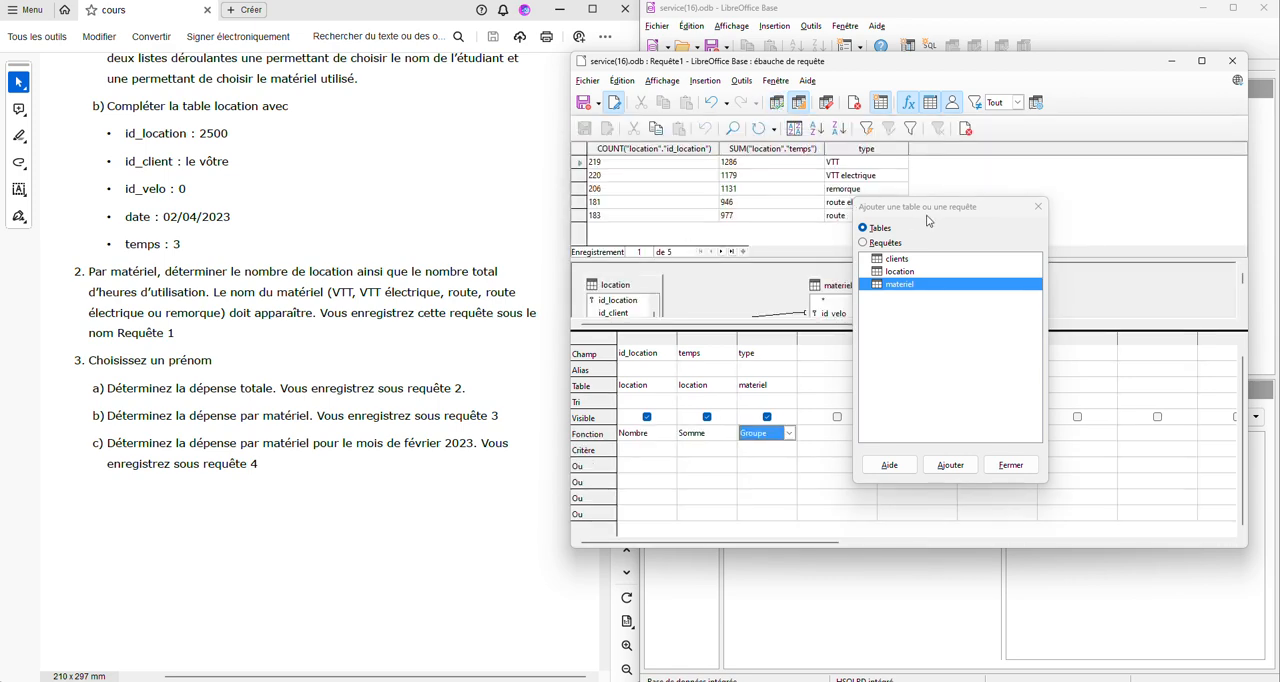
pyautogui.moveTo(981, 205); pyautogui.dragTo(1024, 249)
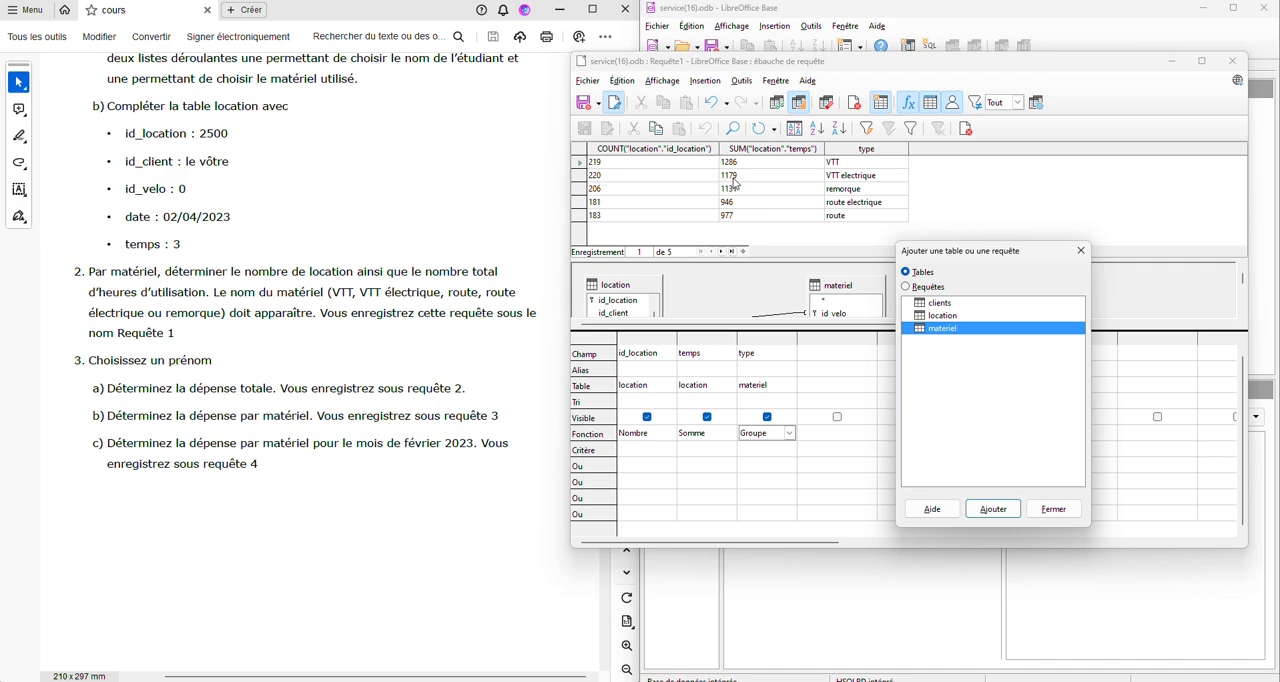
pyautogui.click(1054, 509)
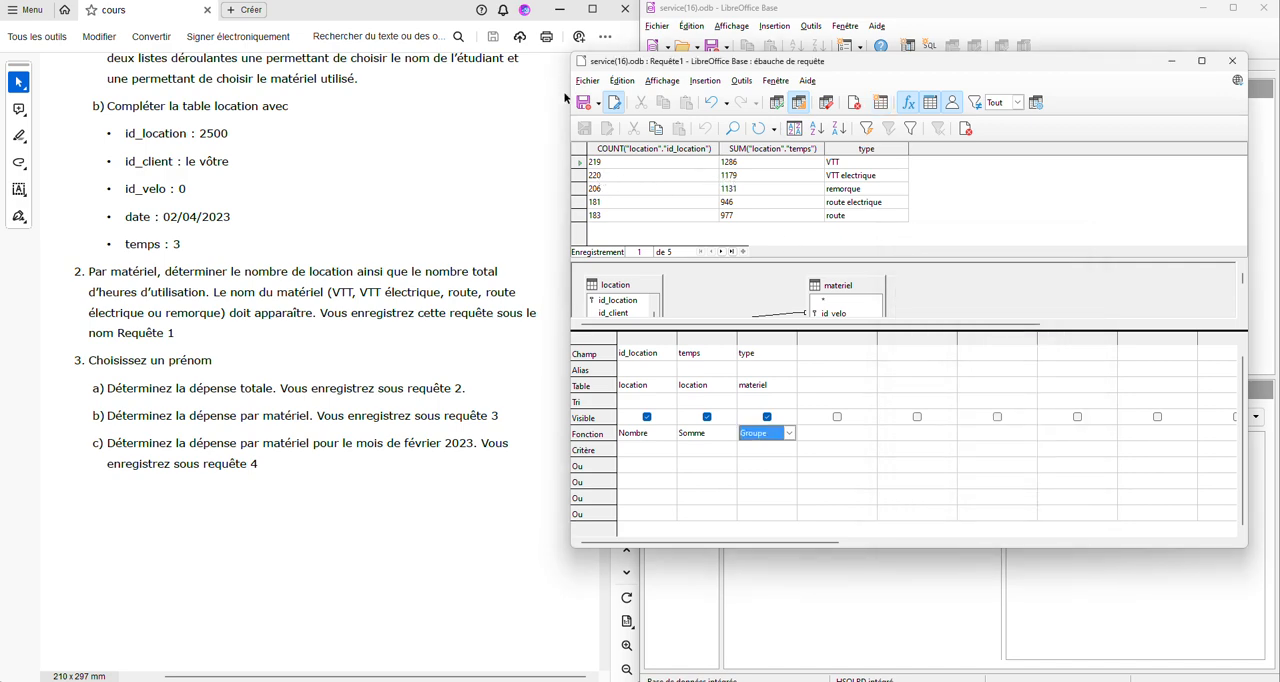
# - Save the query as Requête1 and close its design window
pyautogui.click(584, 103)
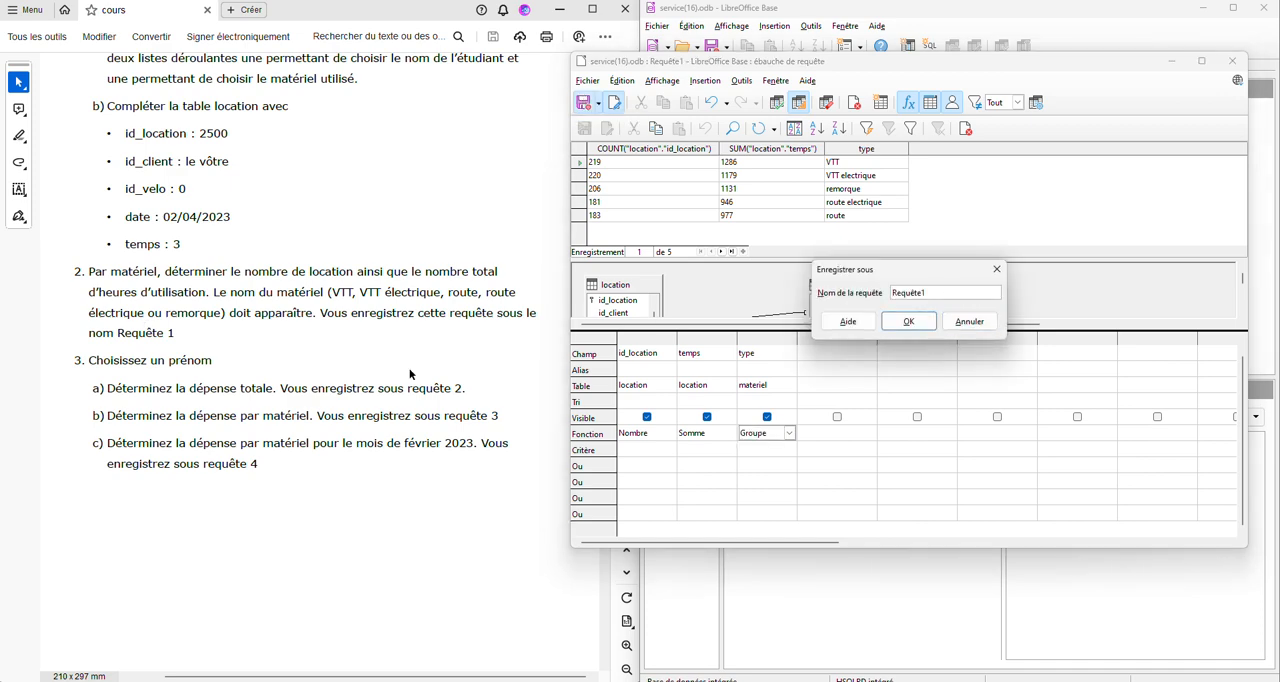
pyautogui.click(908, 321)
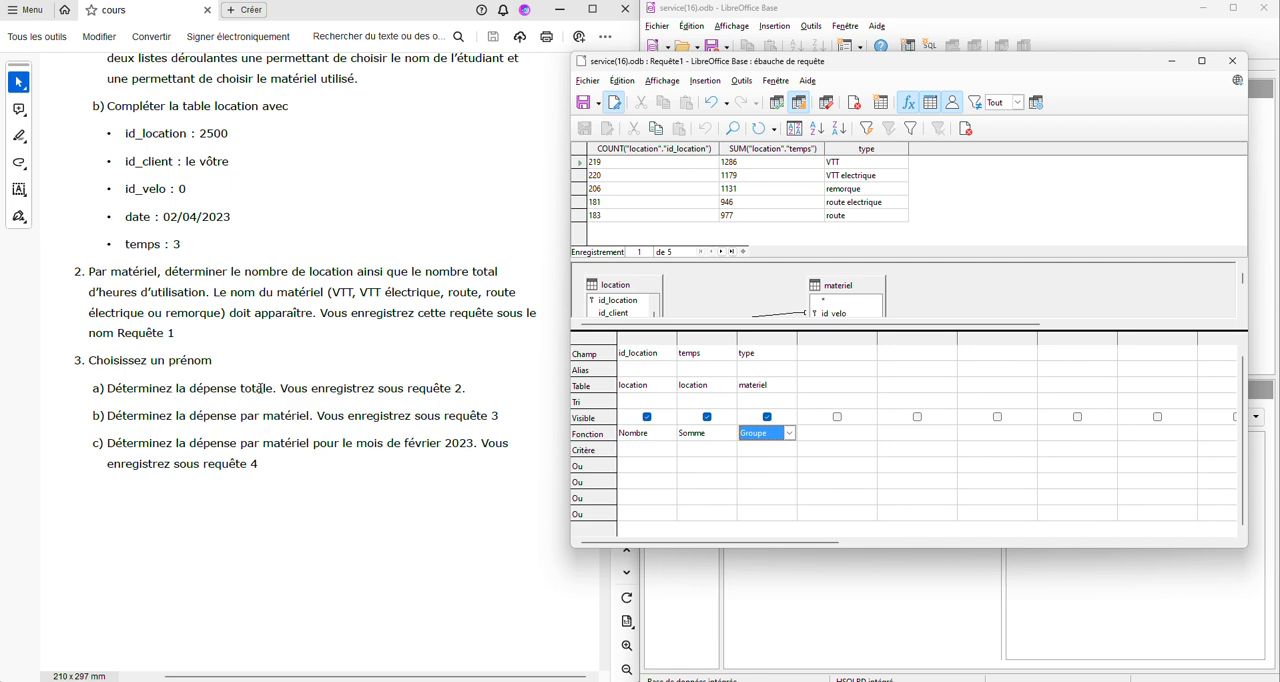
pyautogui.click(1232, 61)
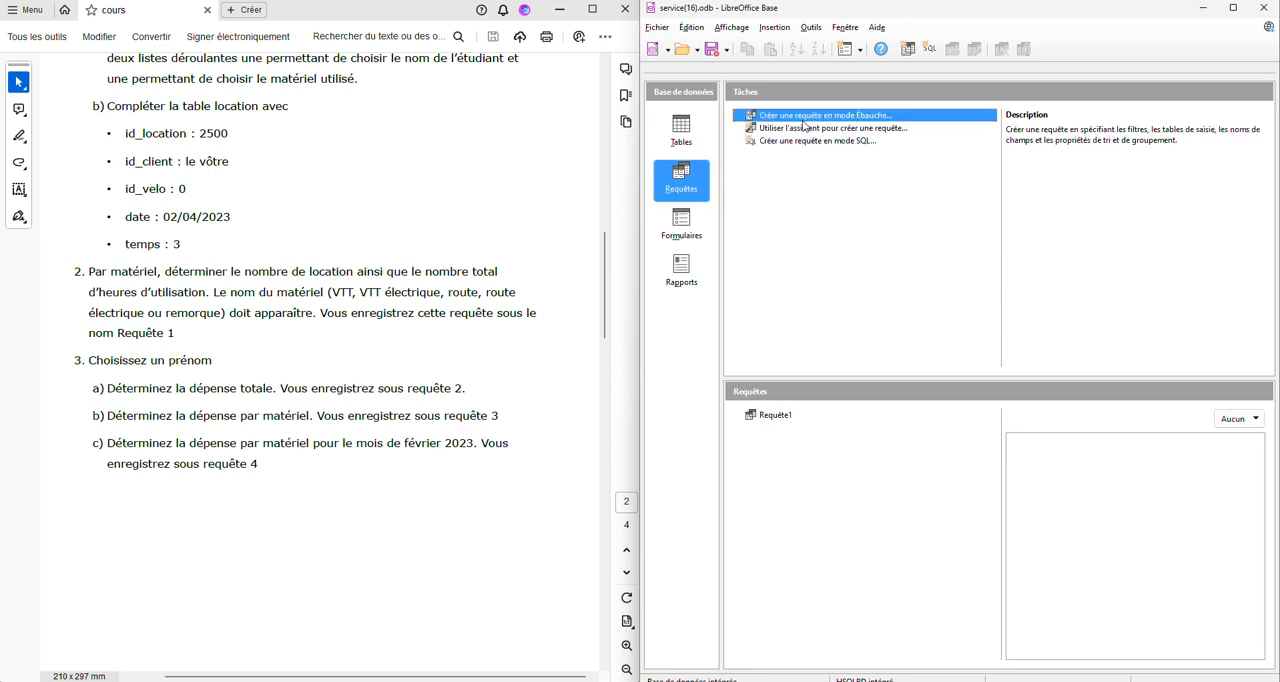
pyautogui.click(801, 131)
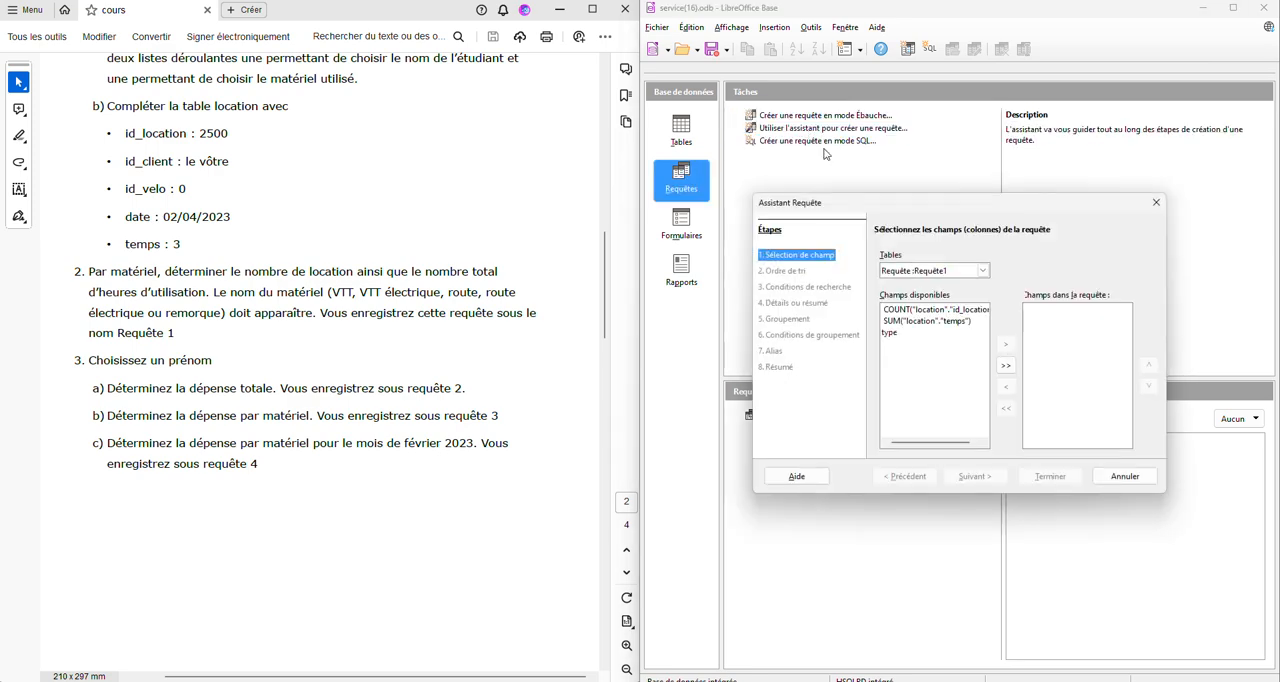
pyautogui.click(1156, 202)
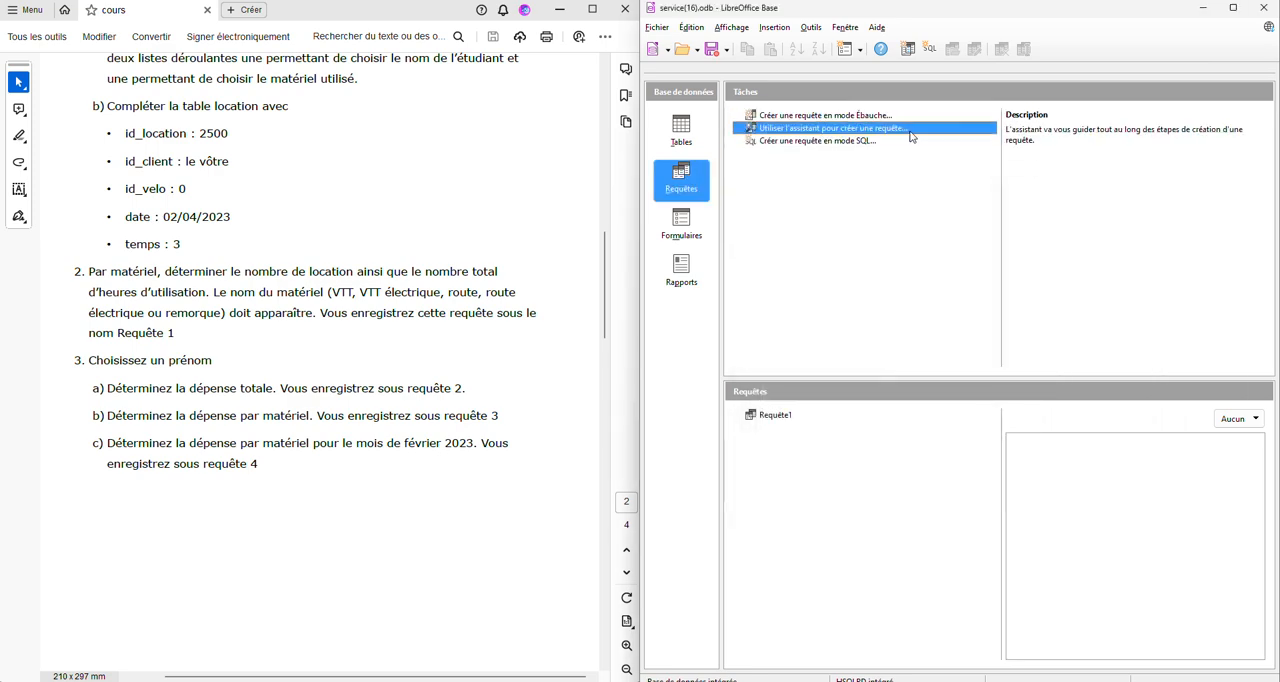
# - Create a new query in design mode with the clients, location and materiel tables
pyautogui.click(816, 116)
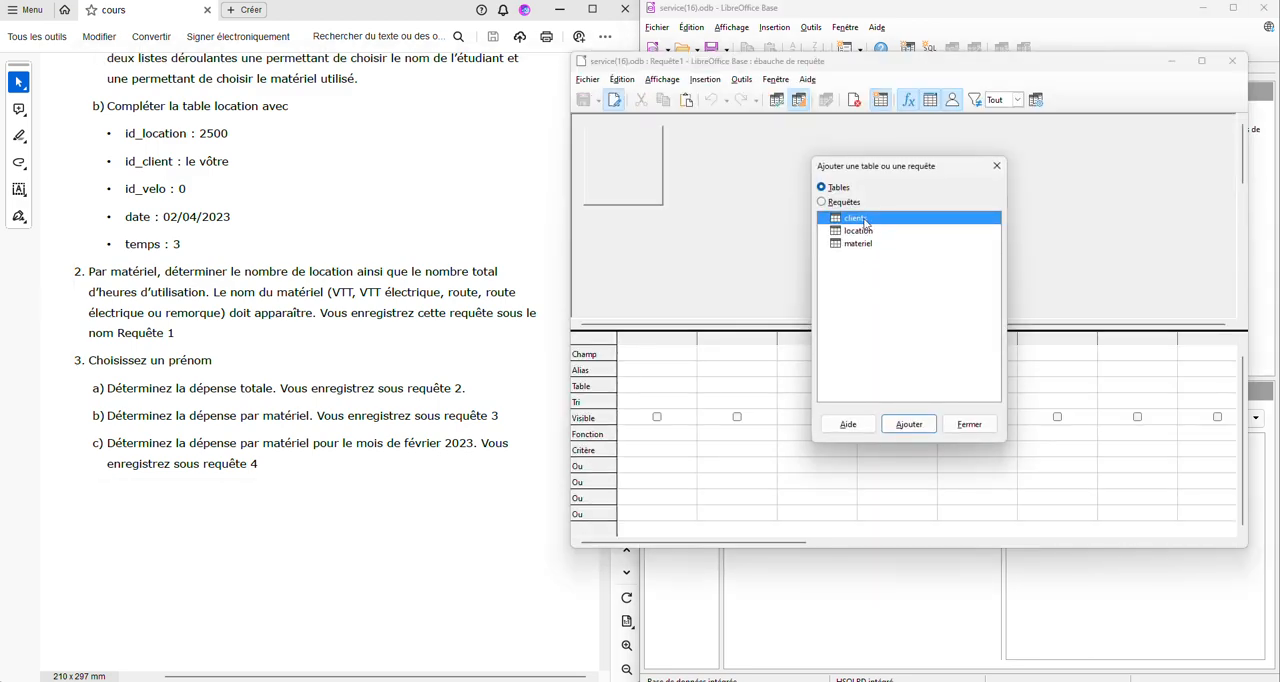
pyautogui.doubleClick(864, 222)
pyautogui.doubleClick(856, 231)
pyautogui.doubleClick(852, 243)
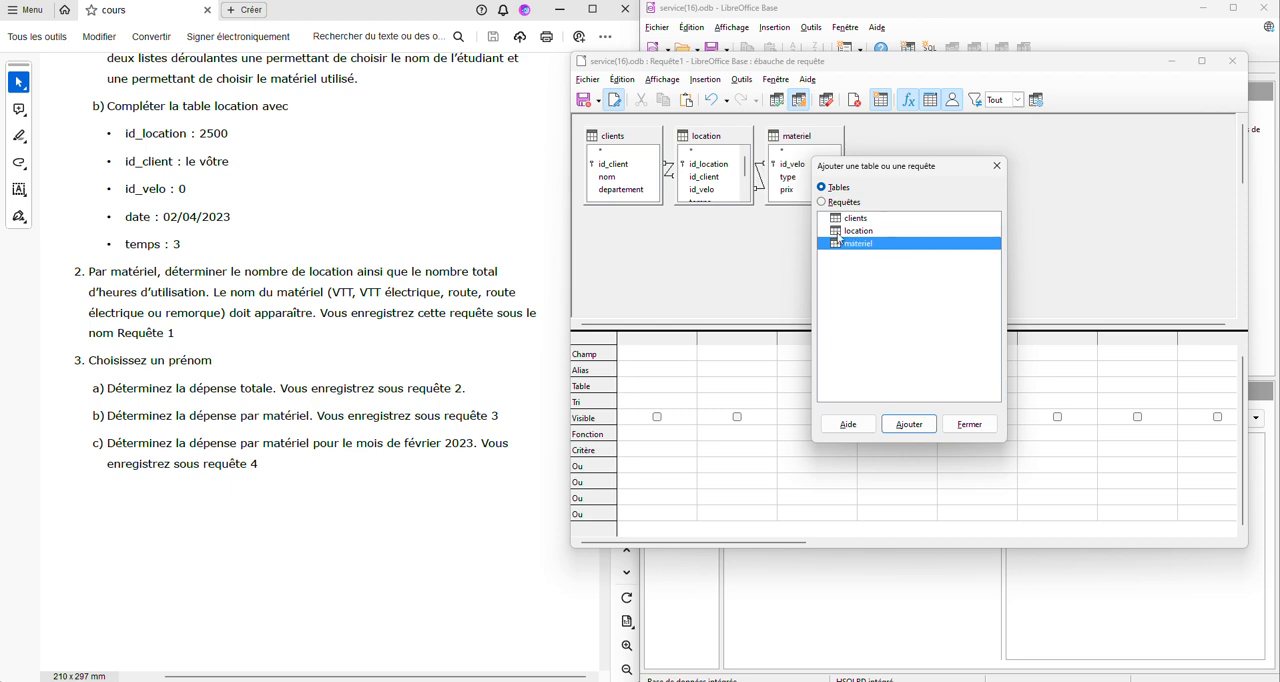
# - Add the nom field from the clients table as the first column of the query
pyautogui.click(615, 182)
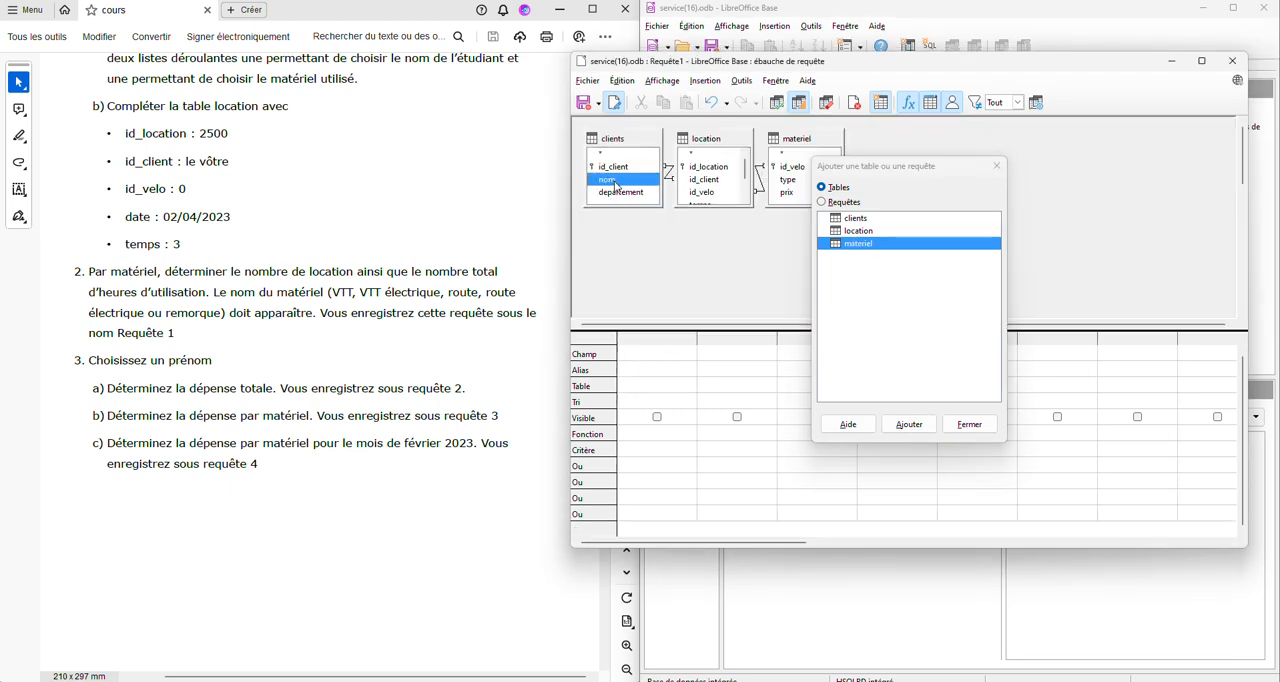
pyautogui.click(634, 436)
pyautogui.click(637, 450)
pyautogui.moveTo(595, 181); pyautogui.dragTo(637, 339)
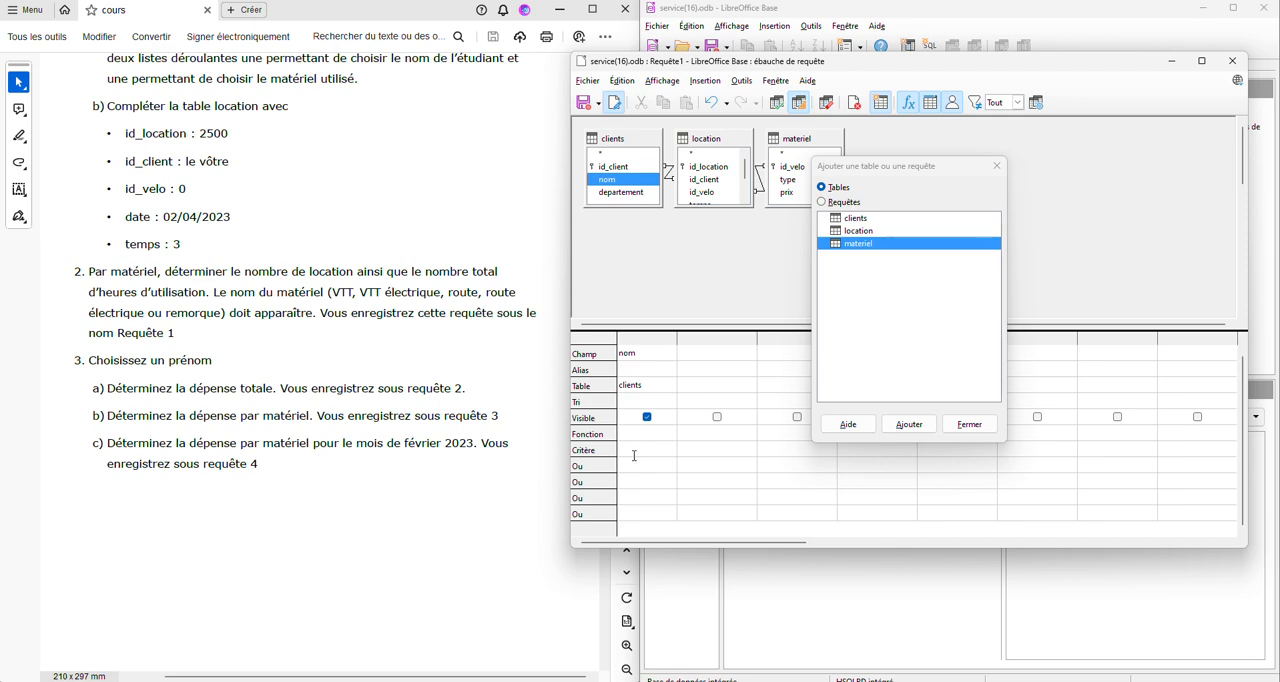
# - Set the query design aside, open the clients table to look up a client's full name, and close the table
pyautogui.moveTo(846, 681)
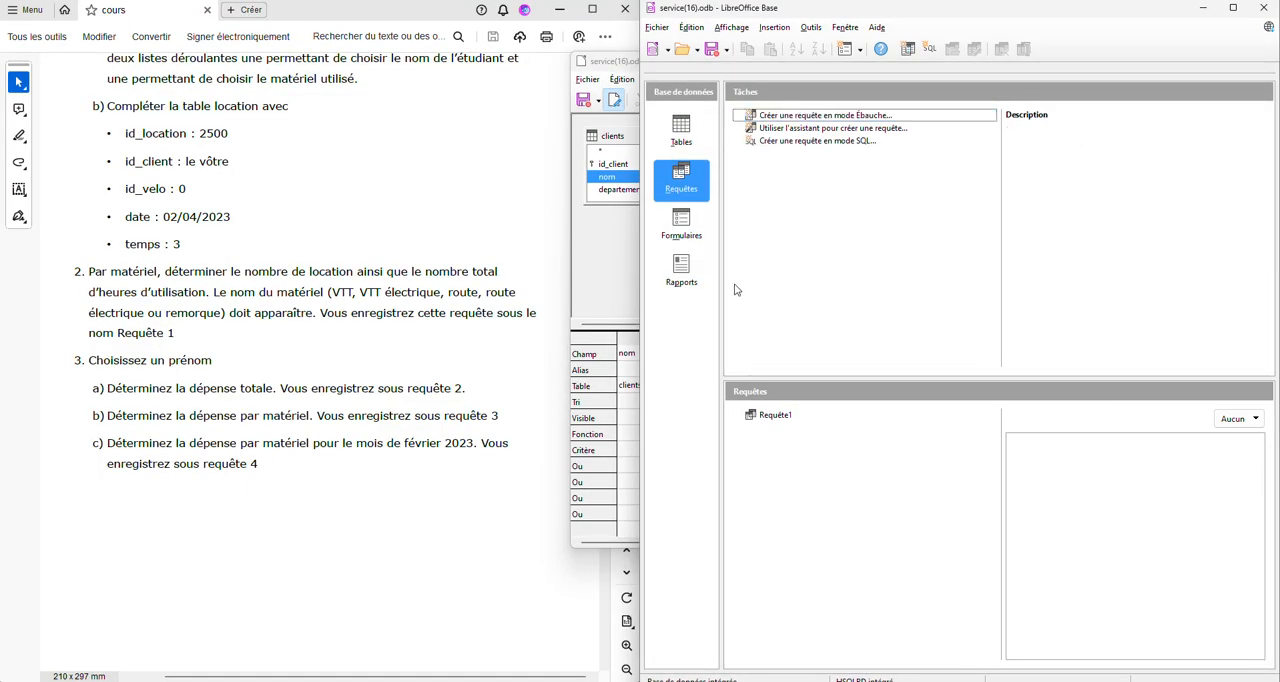
pyautogui.click(606, 289)
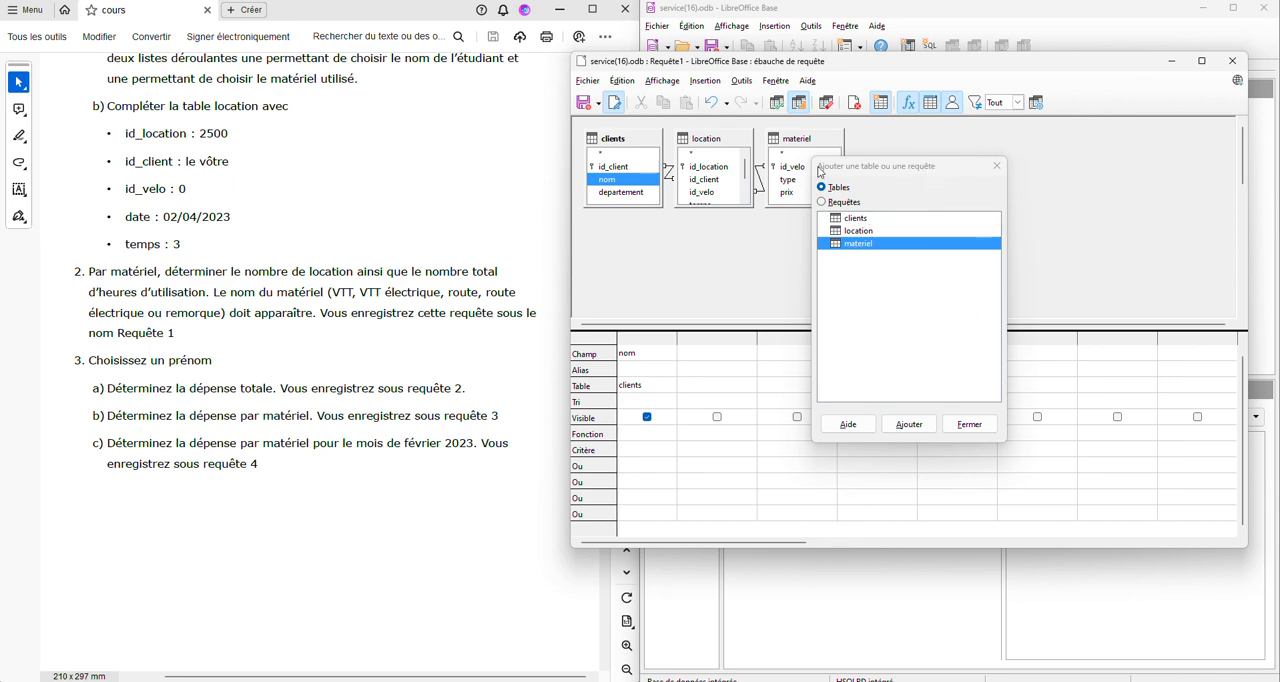
pyautogui.click(1173, 62)
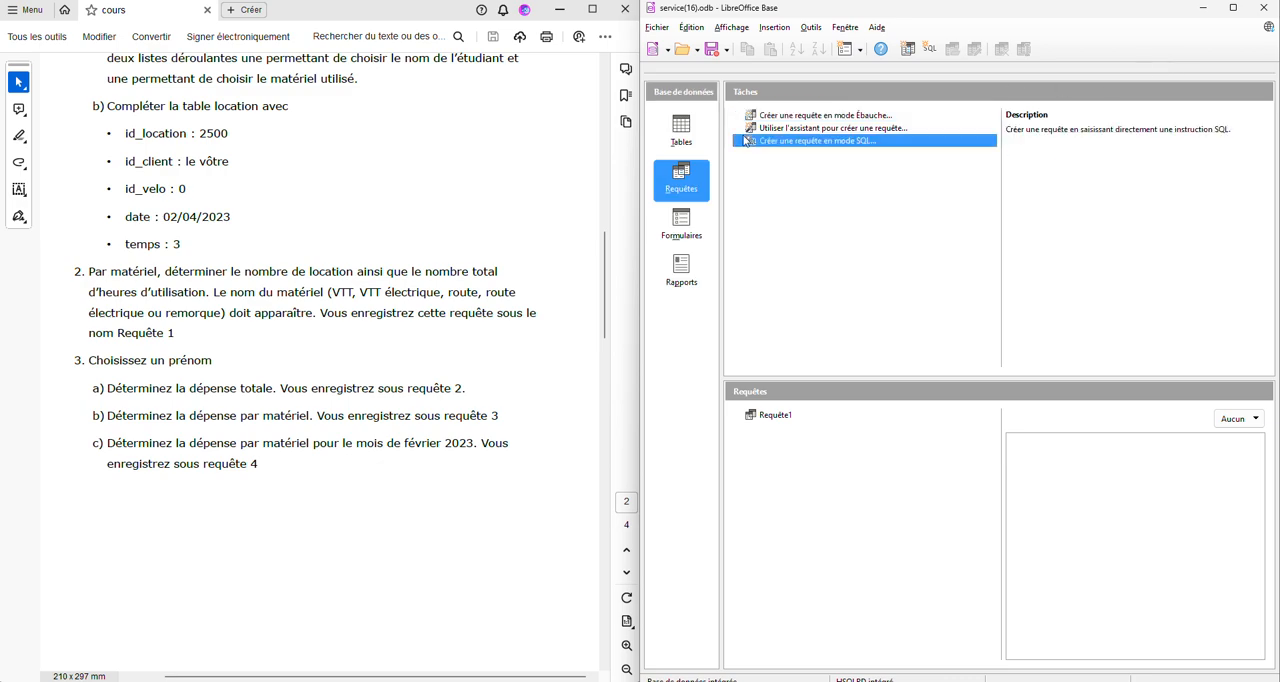
pyautogui.click(681, 122)
pyautogui.click(776, 418)
pyautogui.doubleClick(776, 418)
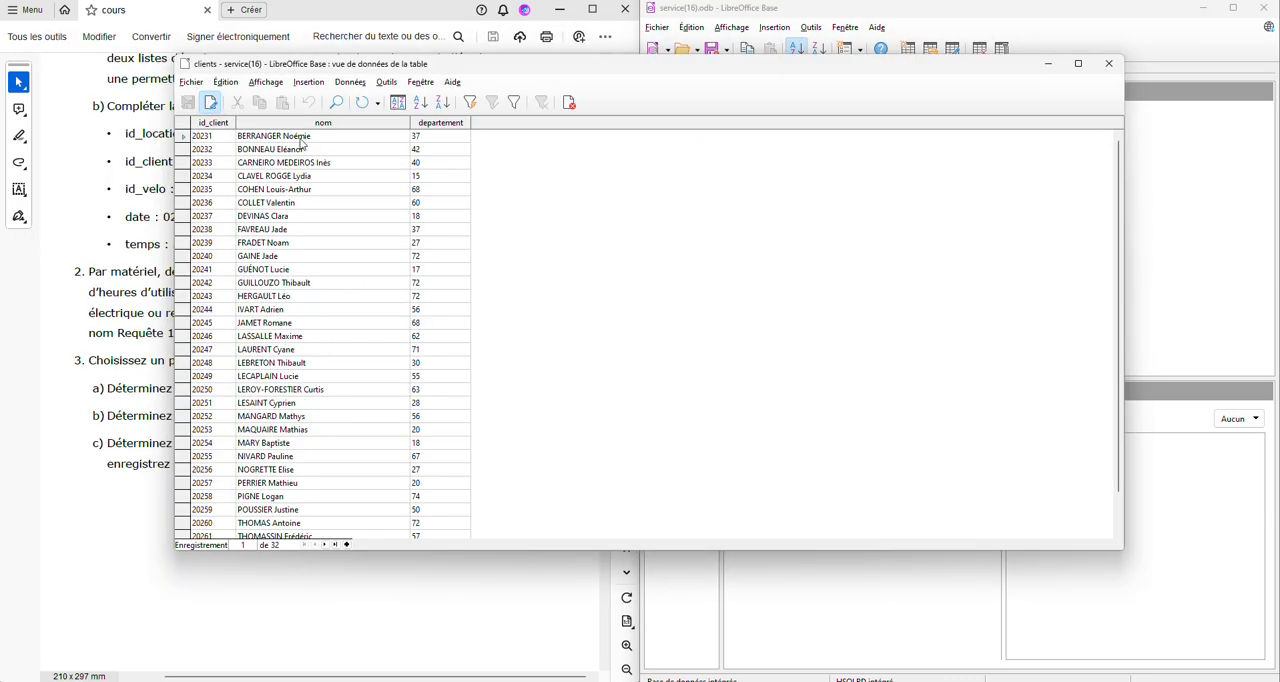
pyautogui.click(1108, 63)
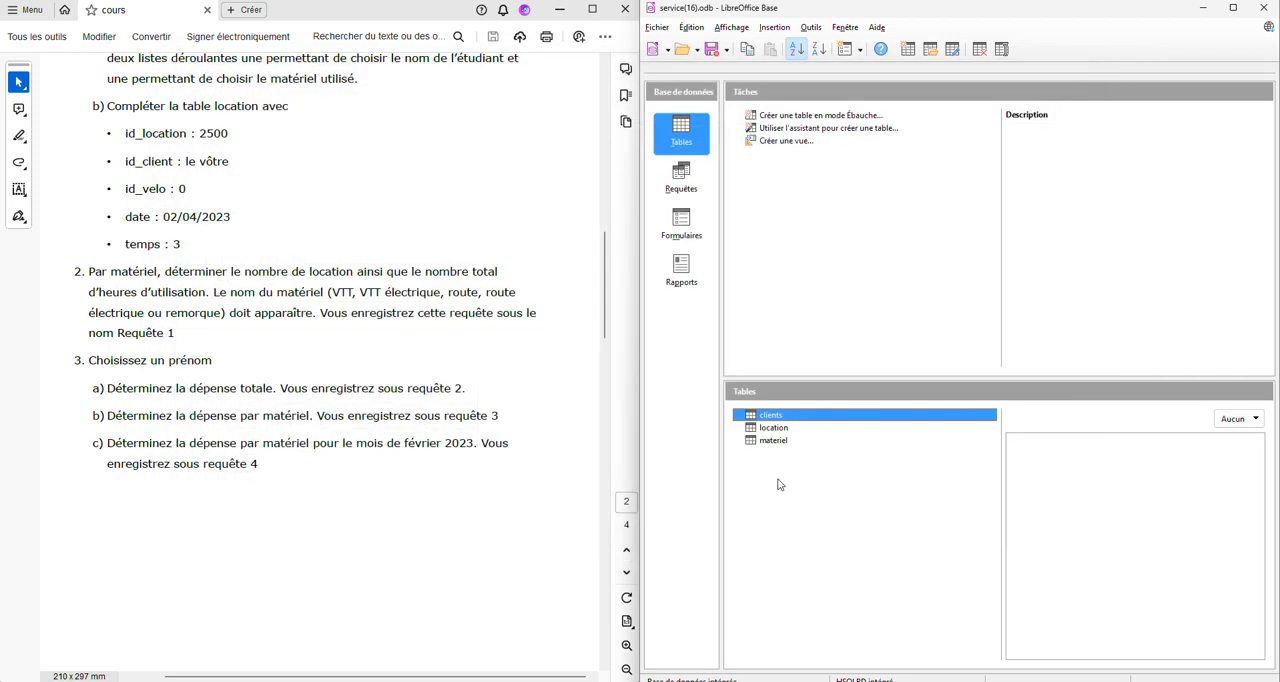
# - Return to the query design and enter the chosen client's full name as the criterion of the nom column
pyautogui.moveTo(845, 681)
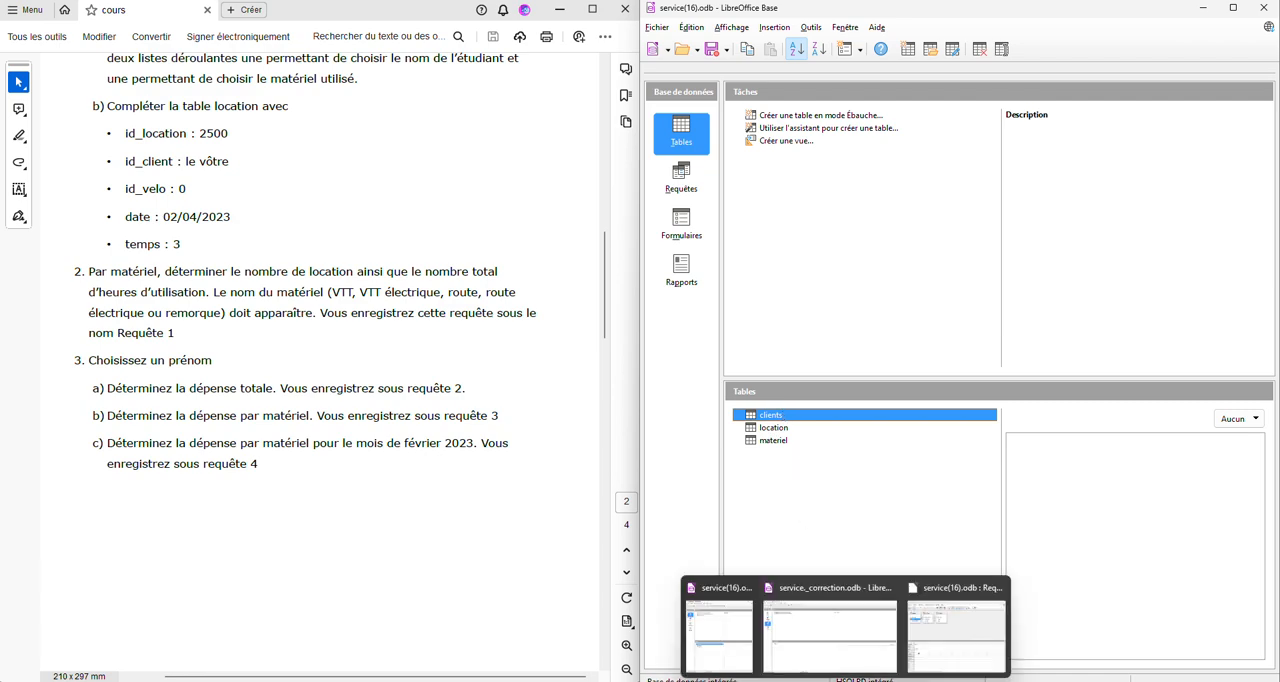
pyautogui.click(958, 630)
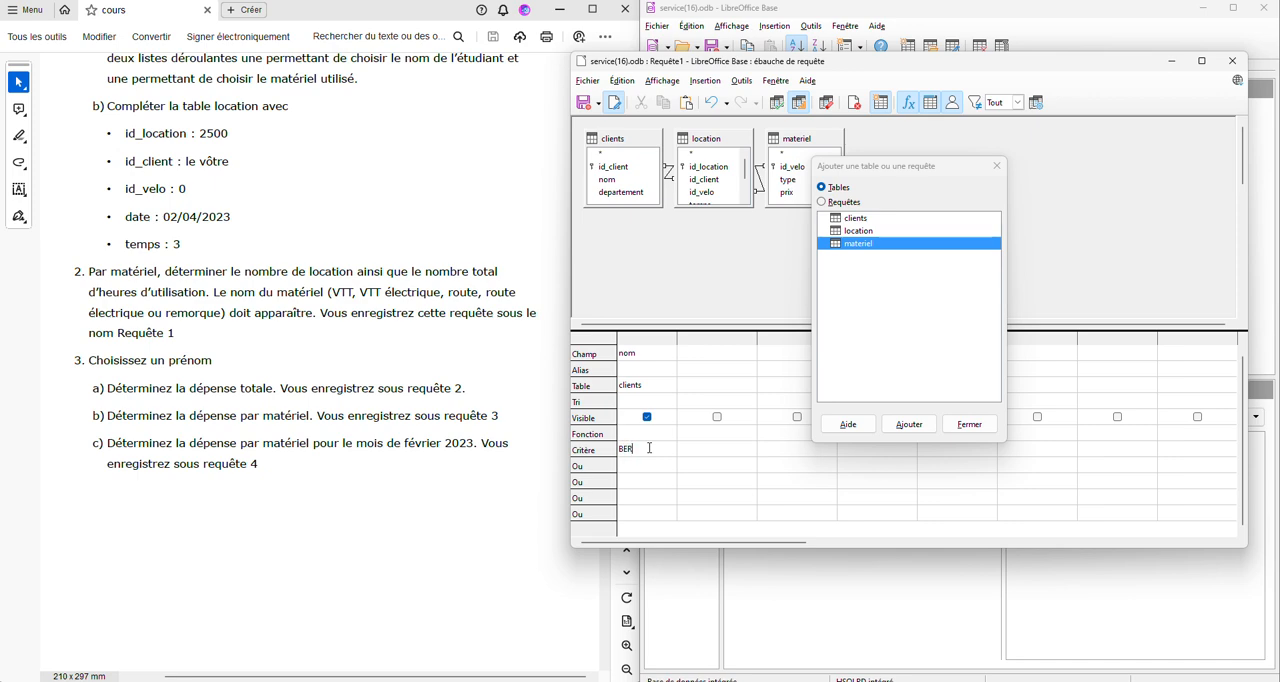
pyautogui.write('RANDER Noemie')
# - Add the id_velo and temps fields from the location table and the prix field from the materiel table to the query
pyautogui.moveTo(957, 172); pyautogui.dragTo(1098, 154)
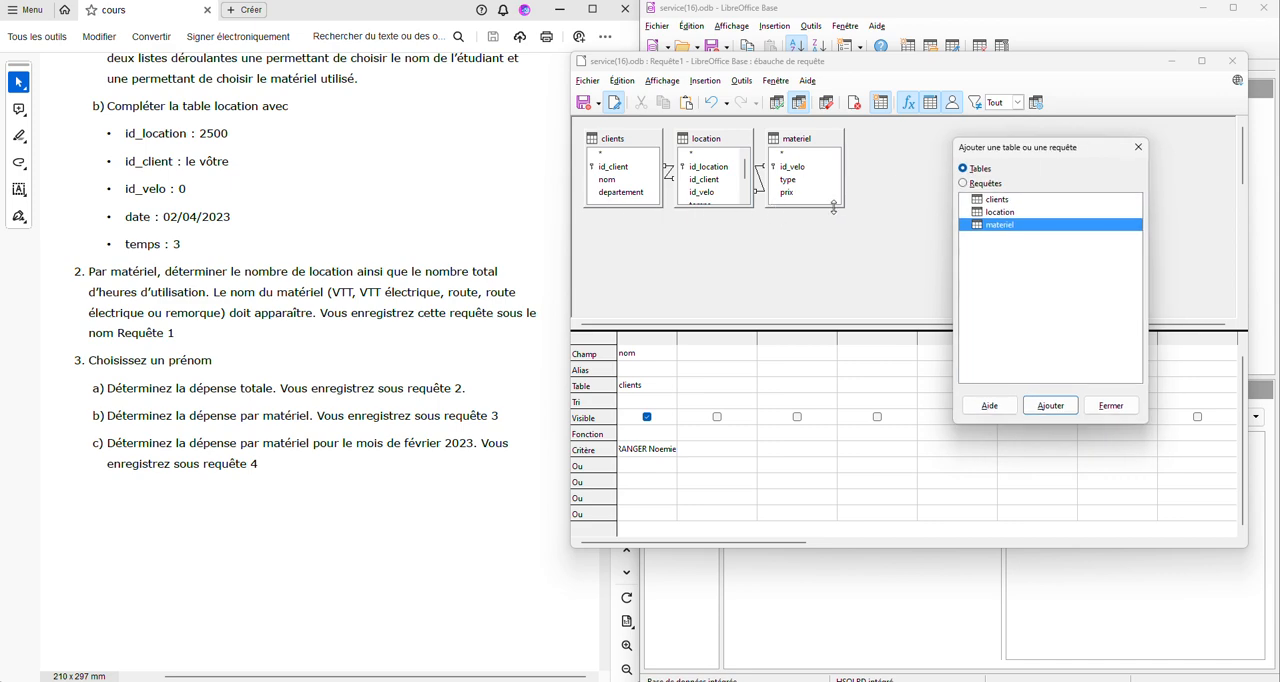
pyautogui.doubleClick(706, 196)
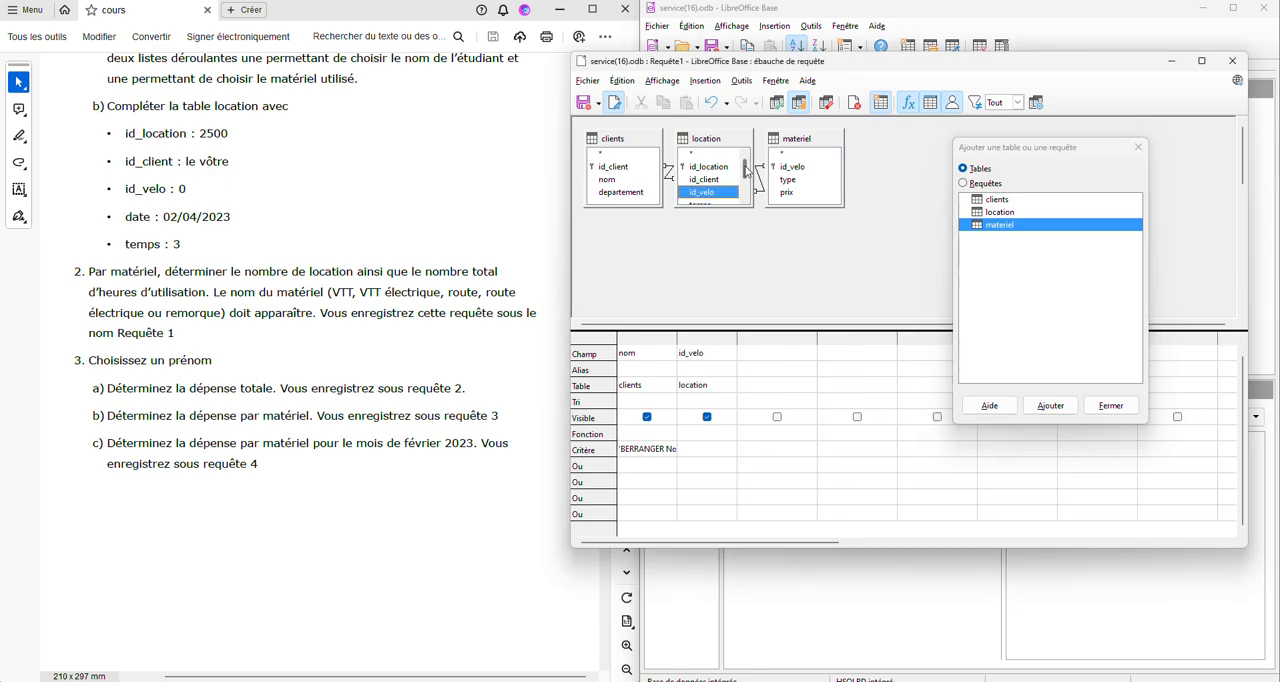
pyautogui.moveTo(746, 174); pyautogui.dragTo(746, 181)
pyautogui.doubleClick(701, 192)
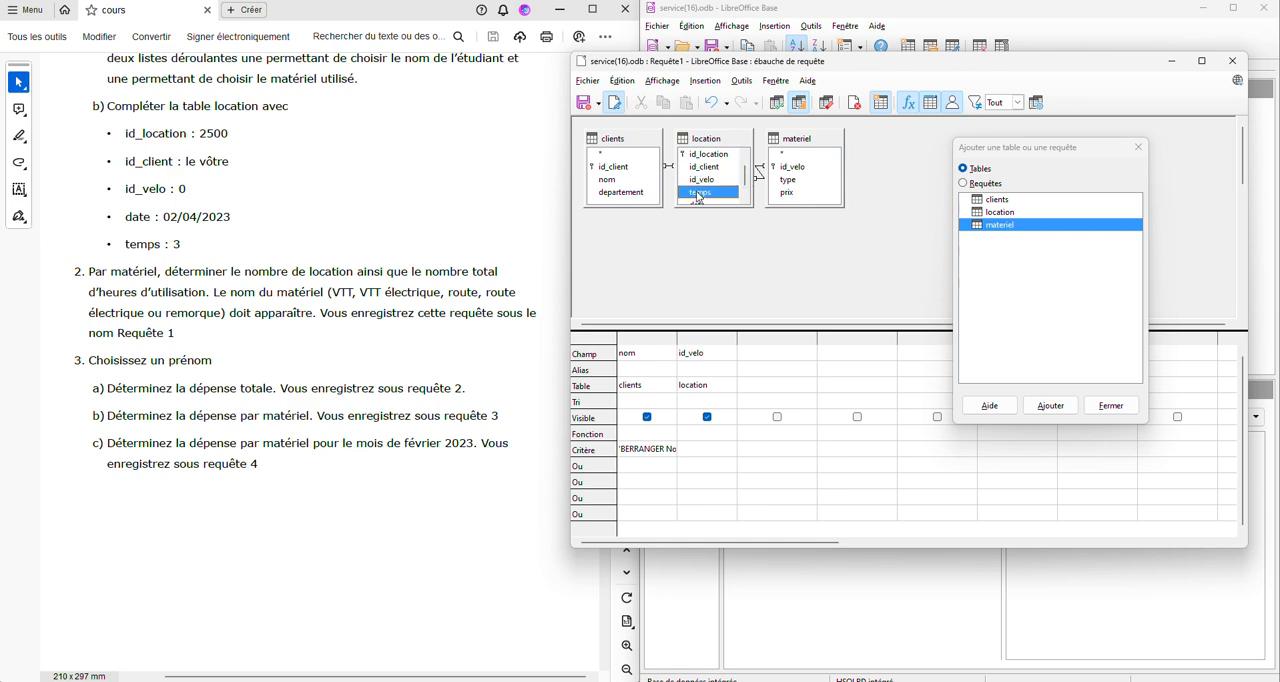
pyautogui.doubleClick(790, 195)
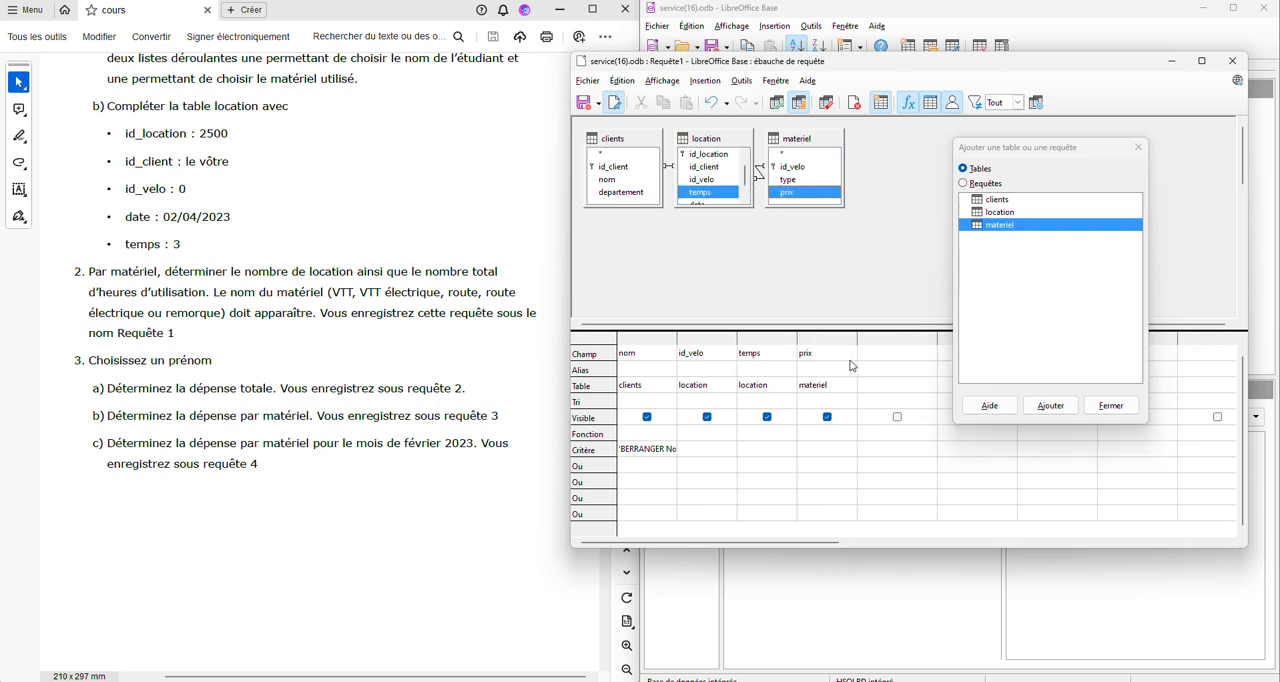
# - Add a calculated column "temps" * "prix" to the query and set its function to Somme
pyautogui.click(885, 356)
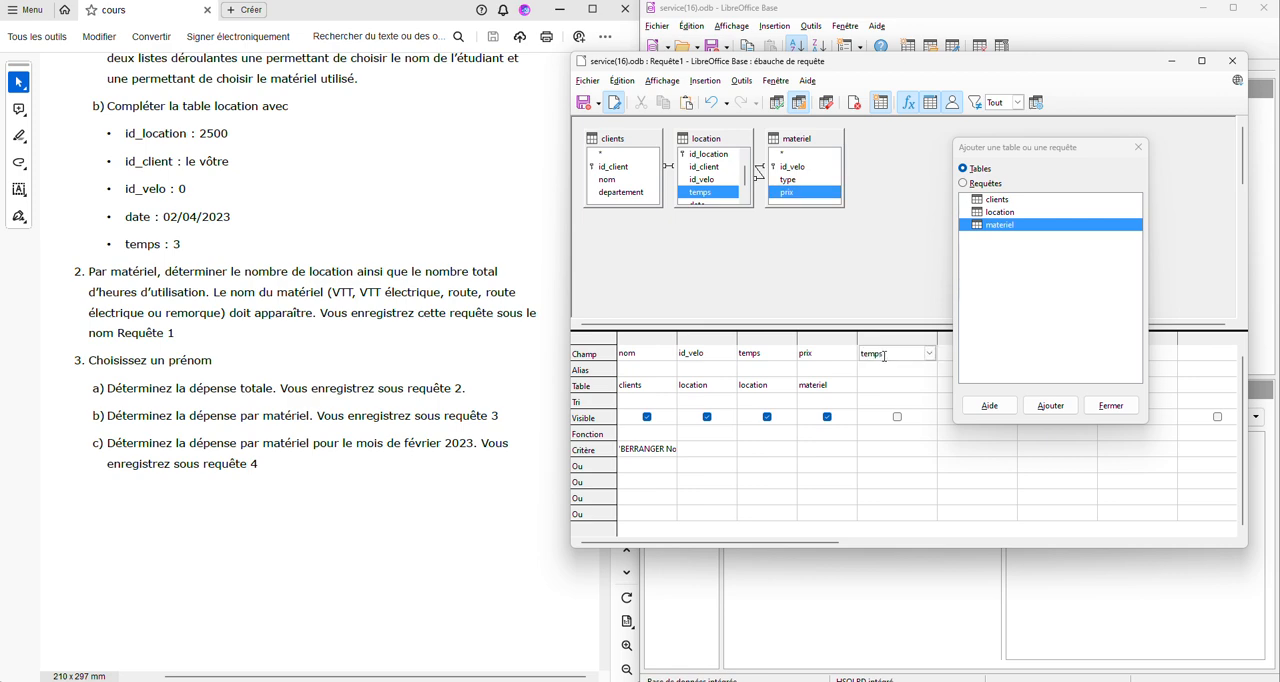
pyautogui.write('temps" * "pr')
pyautogui.write('ix')
pyautogui.press('Return')
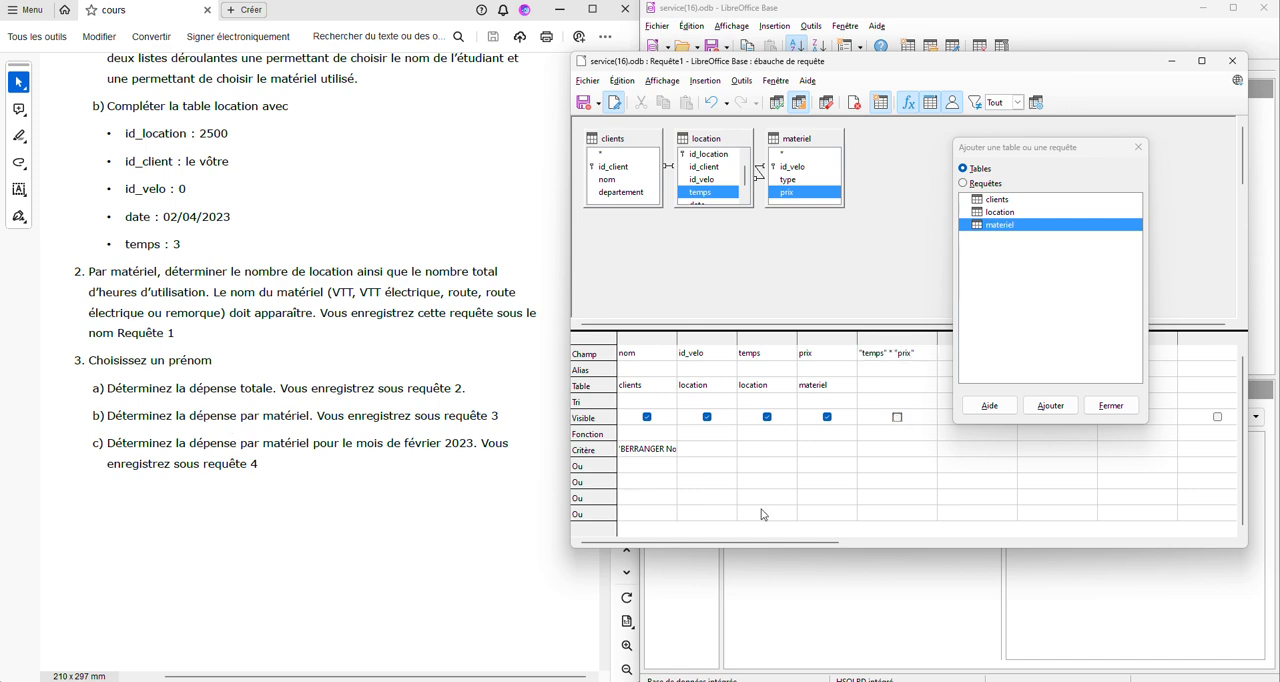
pyautogui.click(897, 434)
pyautogui.click(930, 433)
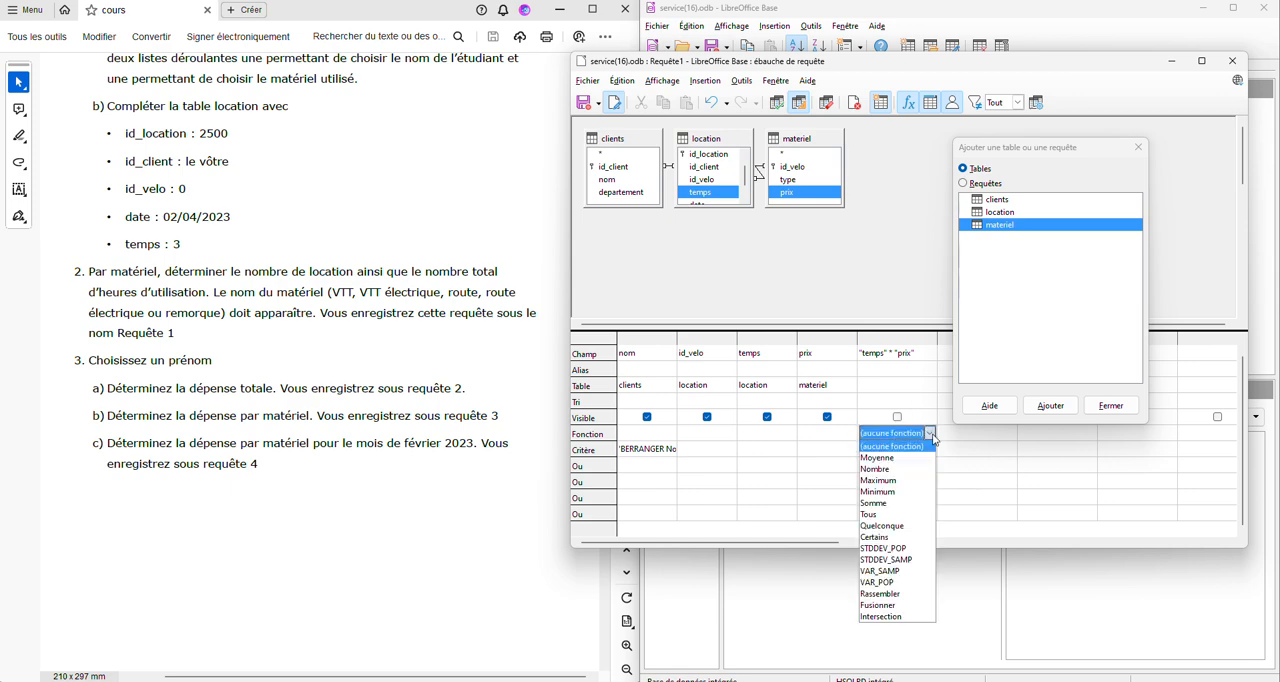
pyautogui.click(886, 503)
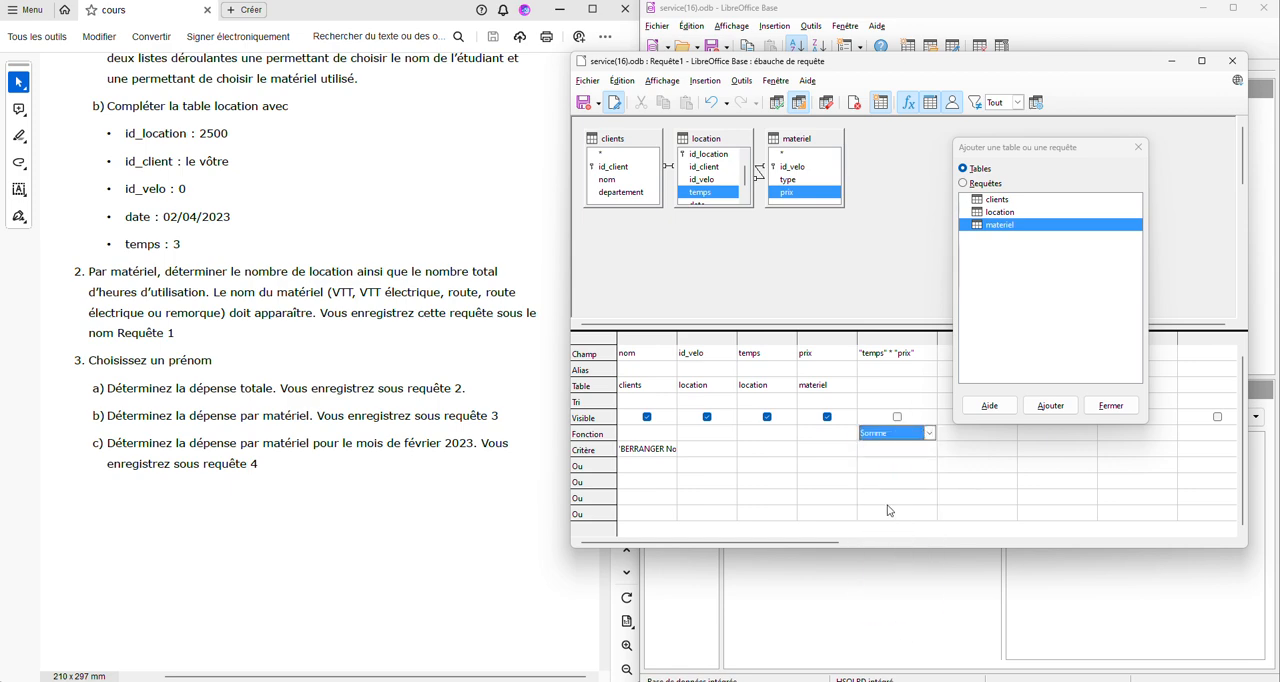
# - Set the function of the nom column to Groupe
pyautogui.click(645, 435)
pyautogui.click(670, 433)
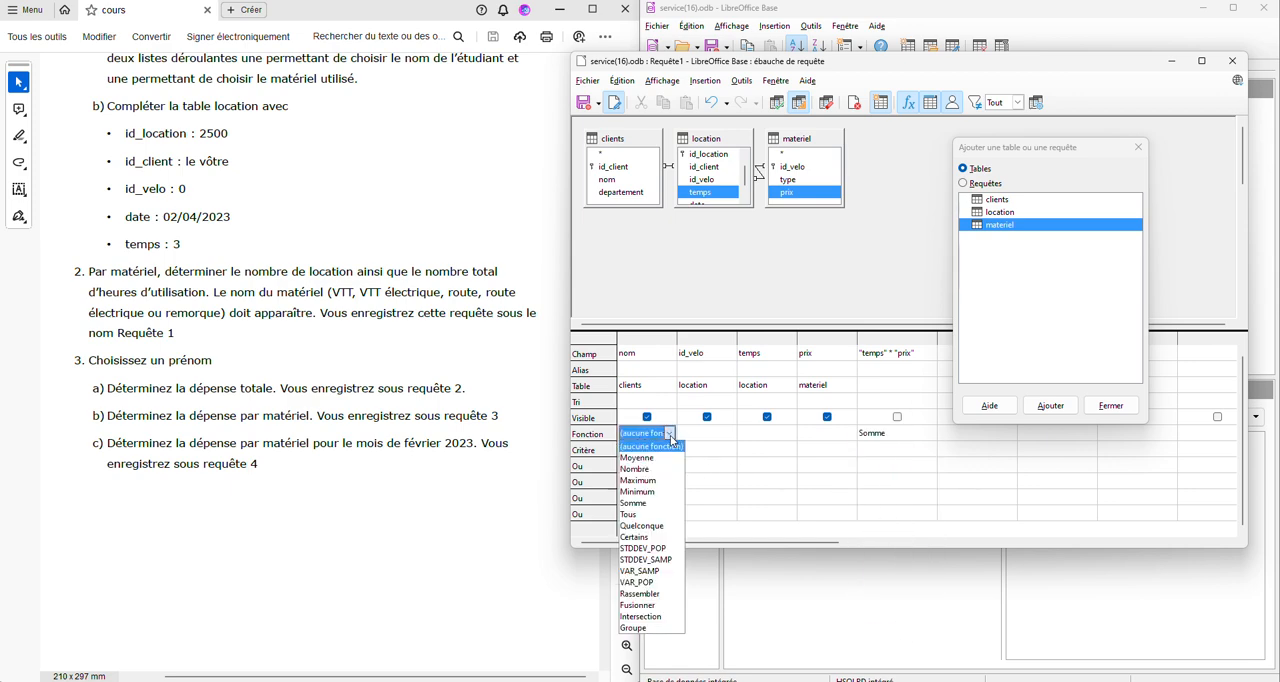
pyautogui.click(636, 628)
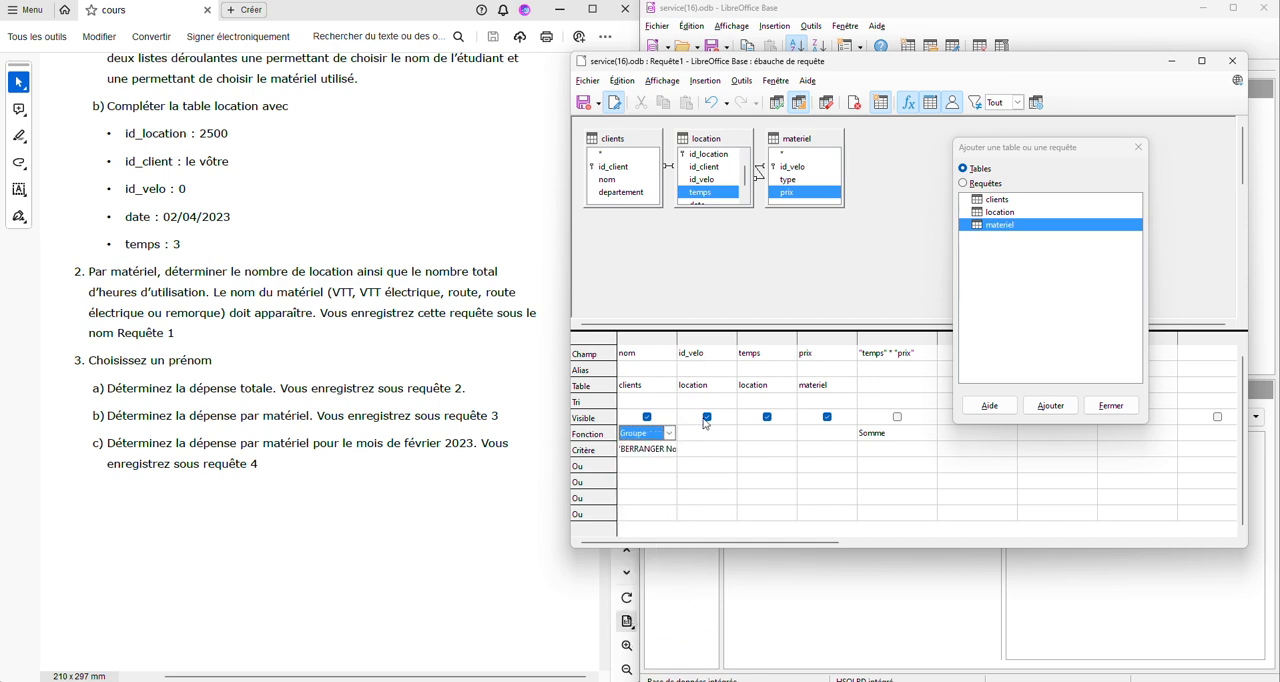
# - Hide the id_velo, temps and prix columns from the result and run the query
pyautogui.click(707, 418)
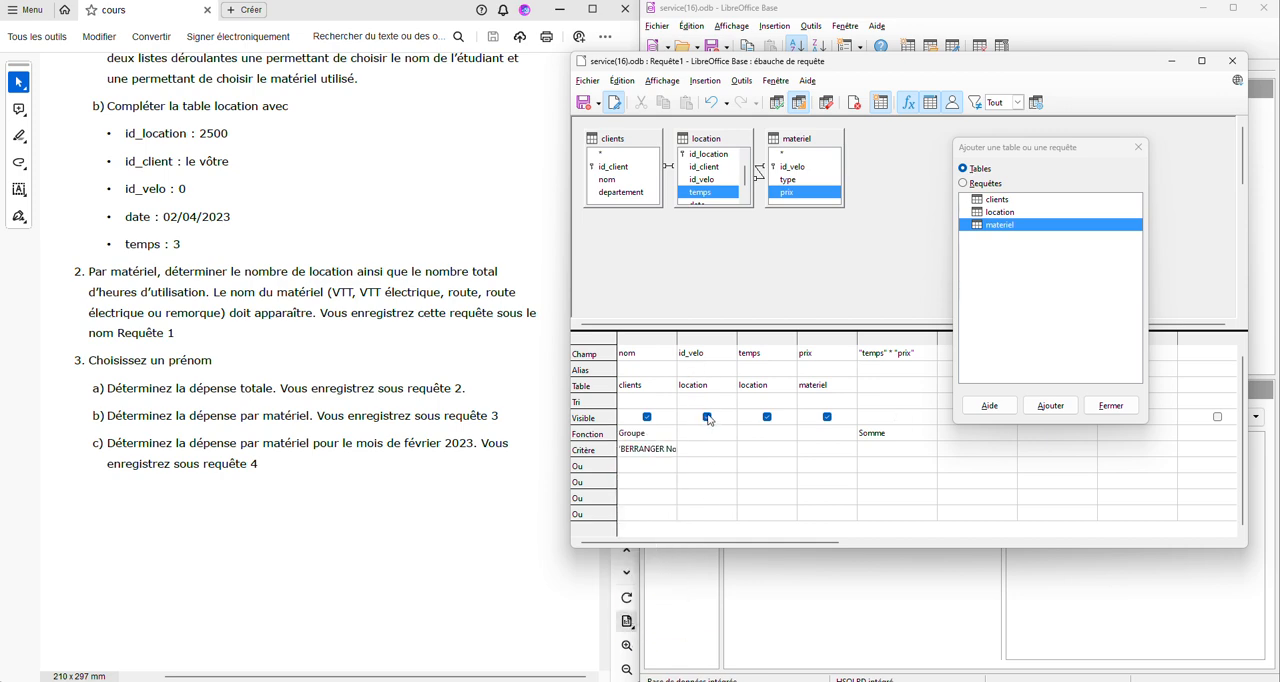
pyautogui.click(767, 417)
pyautogui.click(828, 417)
pyautogui.click(779, 104)
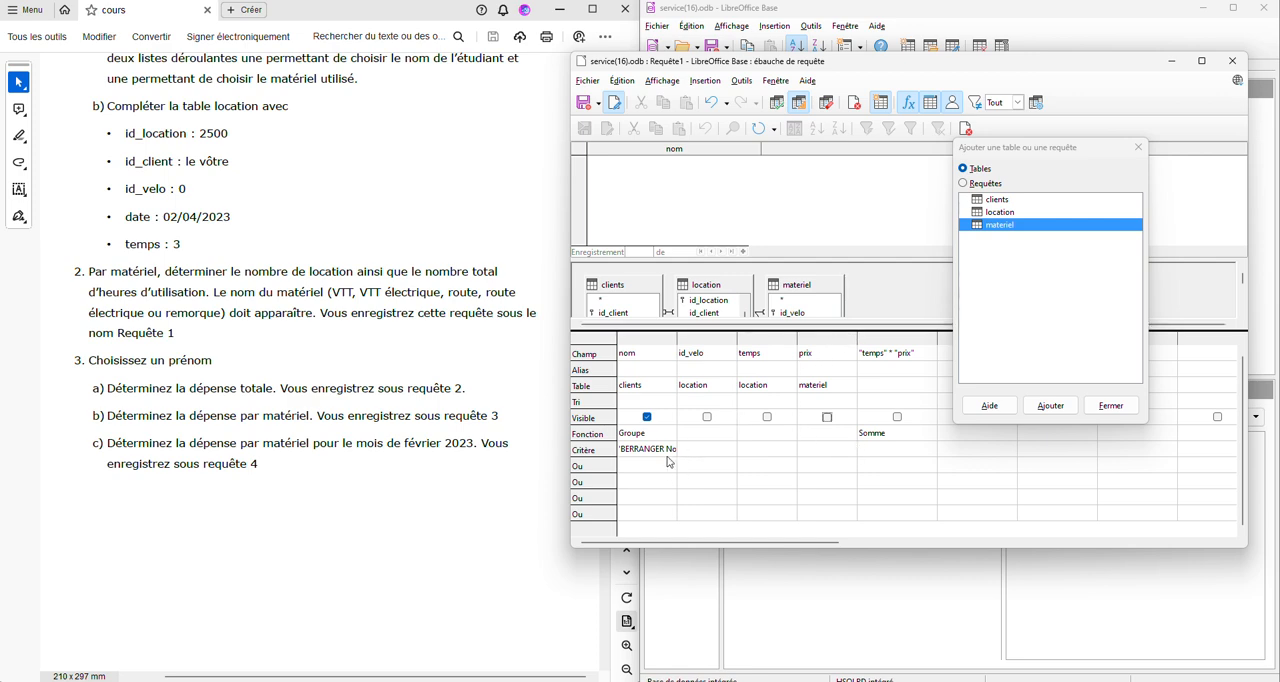
# - Widen the nom column, correct the missing accent in the client name criterion, and rerun the query
pyautogui.moveTo(677, 338); pyautogui.dragTo(781, 338)
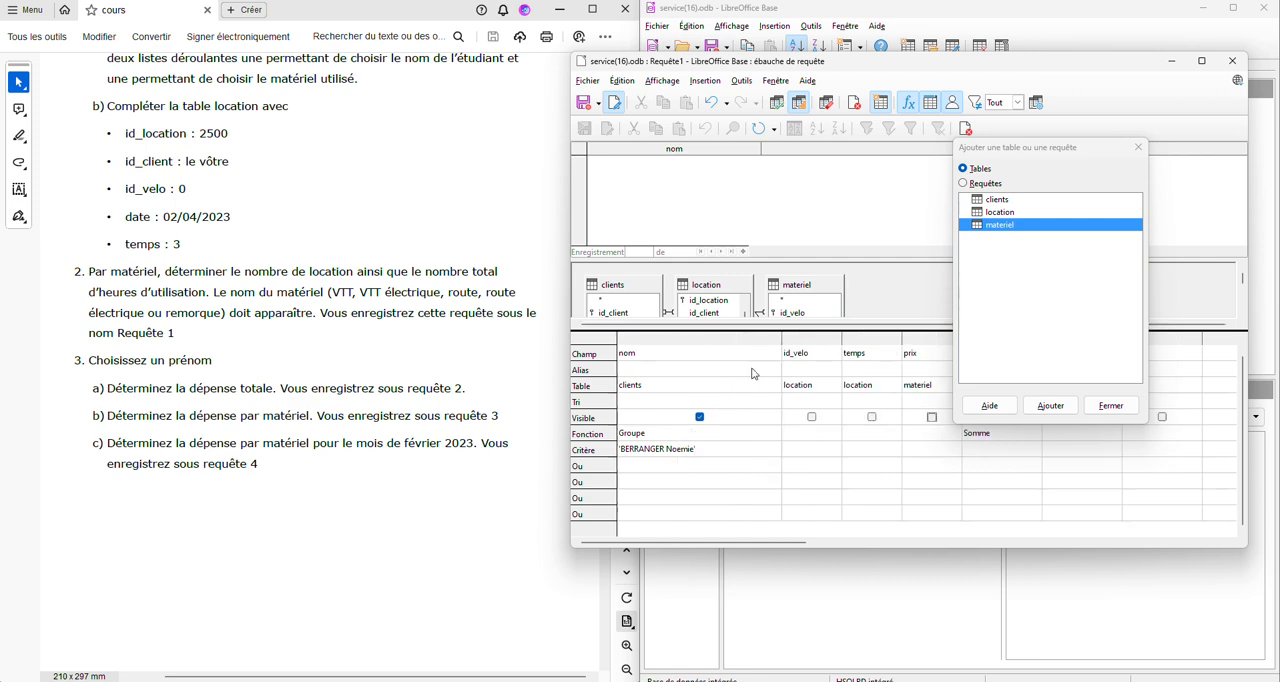
pyautogui.click(680, 451)
pyautogui.press('BackSpace')
pyautogui.write('é')
pyautogui.click(778, 106)
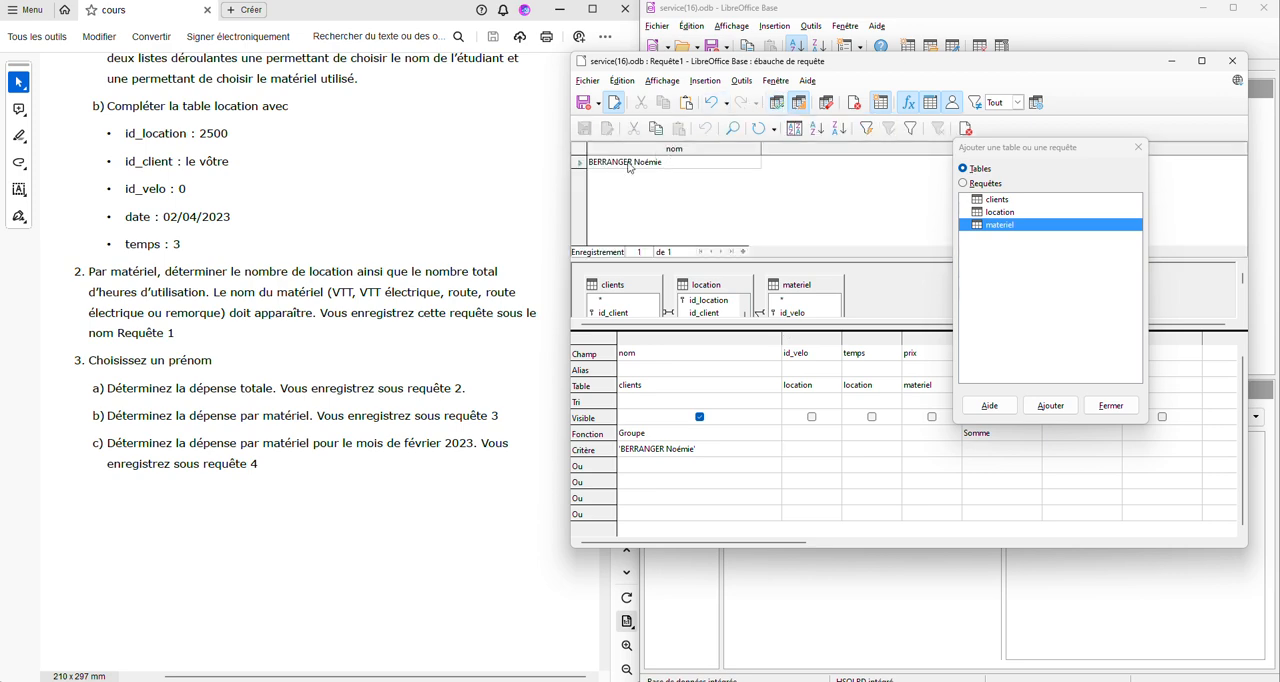
# - Make the "temps" * "prix" column visible and rerun the query to get the client's total spending
pyautogui.moveTo(1085, 146); pyautogui.dragTo(1133, 102)
pyautogui.click(1002, 417)
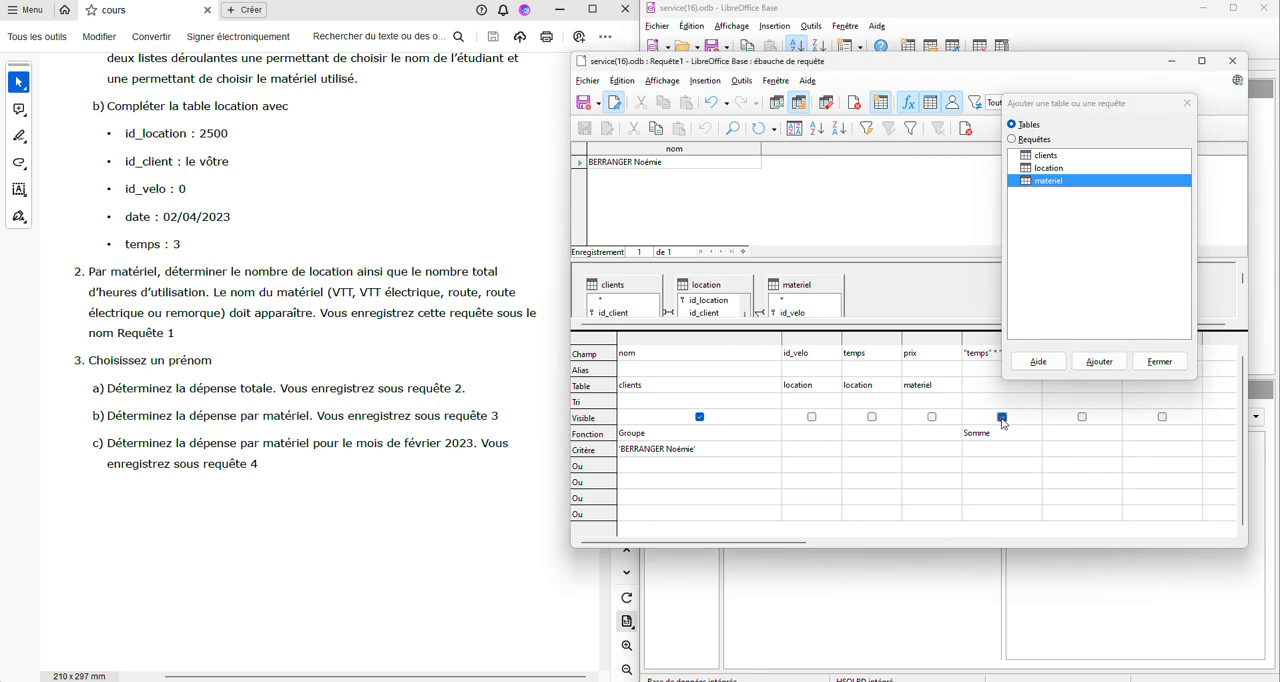
pyautogui.click(799, 104)
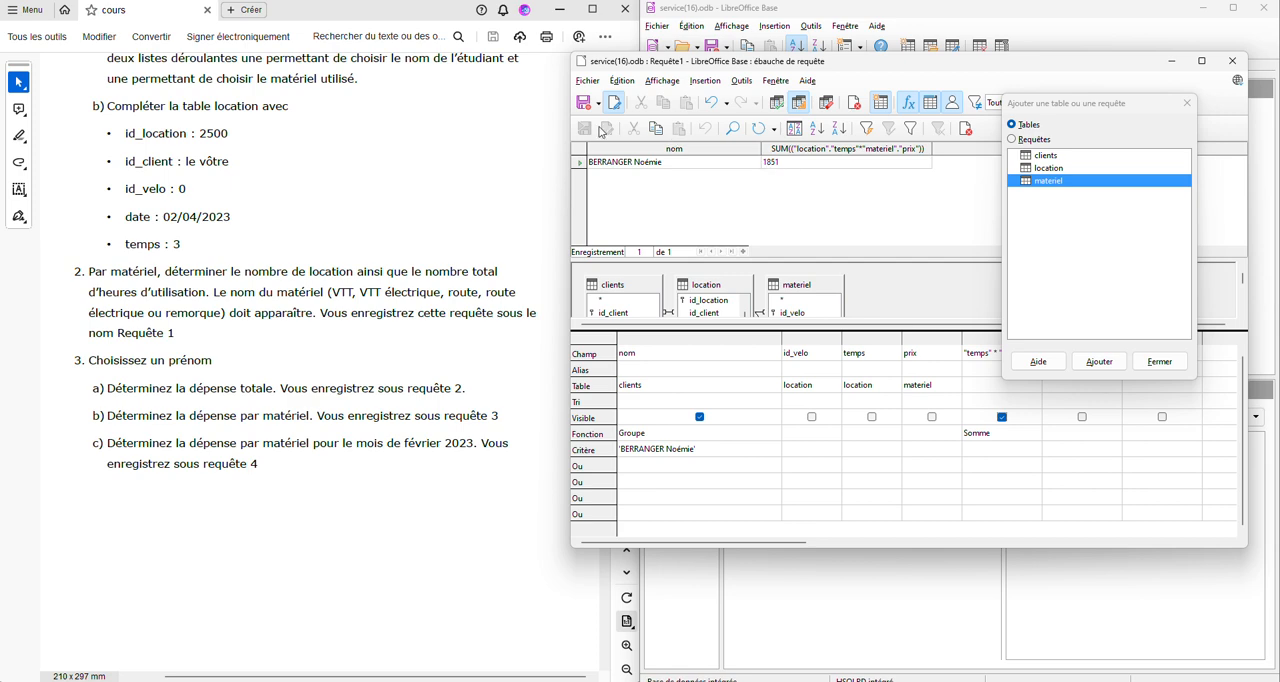
# - Save the total spending query as Requête2
pyautogui.click(587, 80)
pyautogui.click(623, 176)
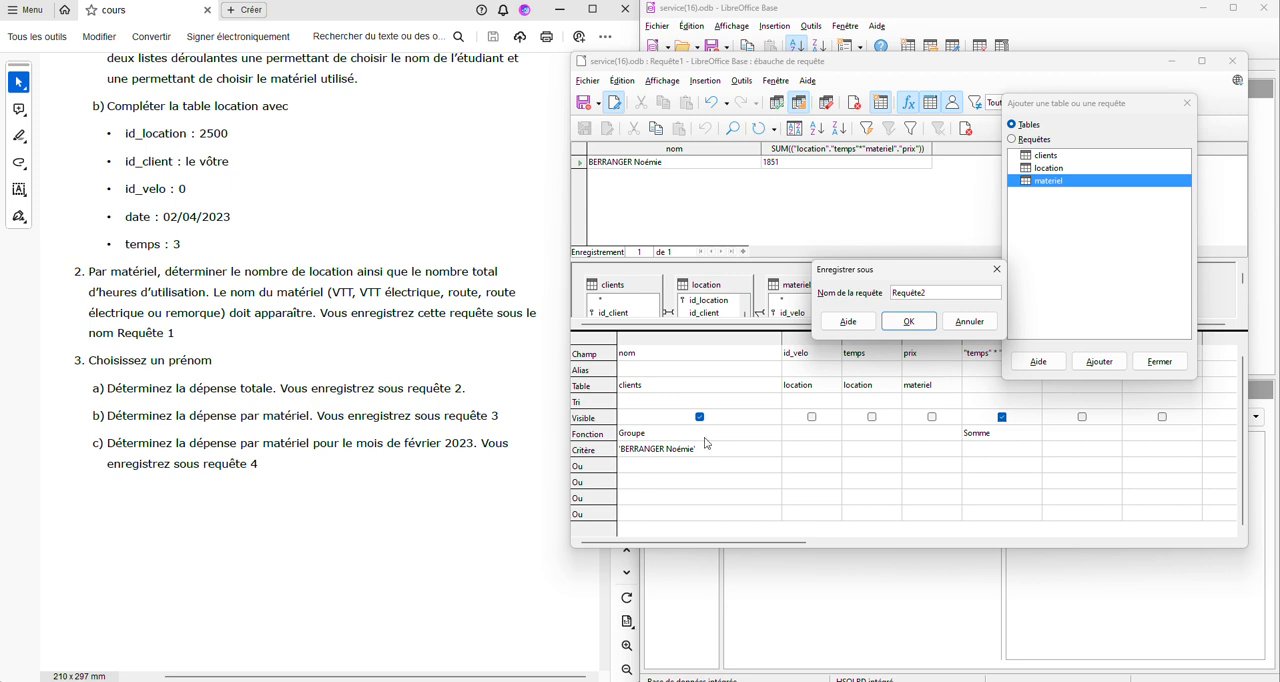
pyautogui.click(909, 321)
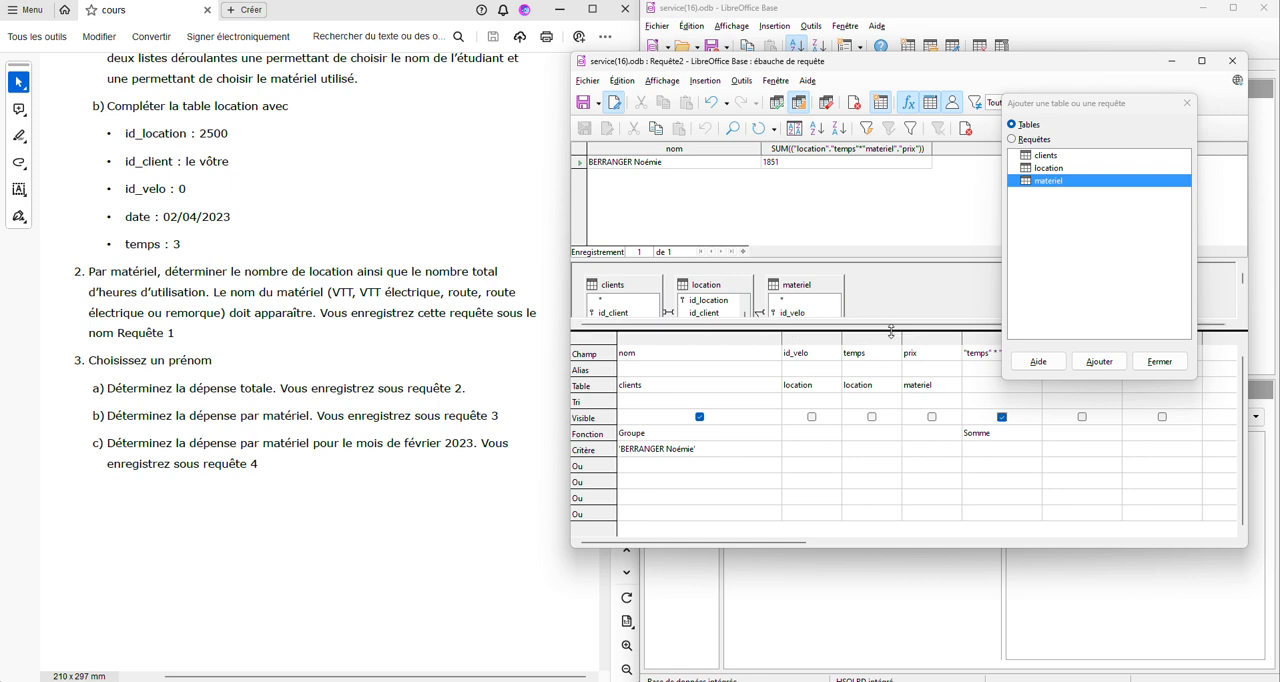
# - Add the type field from the materiel table with the Groupe function and run the query for spending per equipment type
pyautogui.moveTo(893, 331); pyautogui.dragTo(896, 380)
pyautogui.moveTo(790, 326); pyautogui.dragTo(1070, 469)
pyautogui.click(1066, 489)
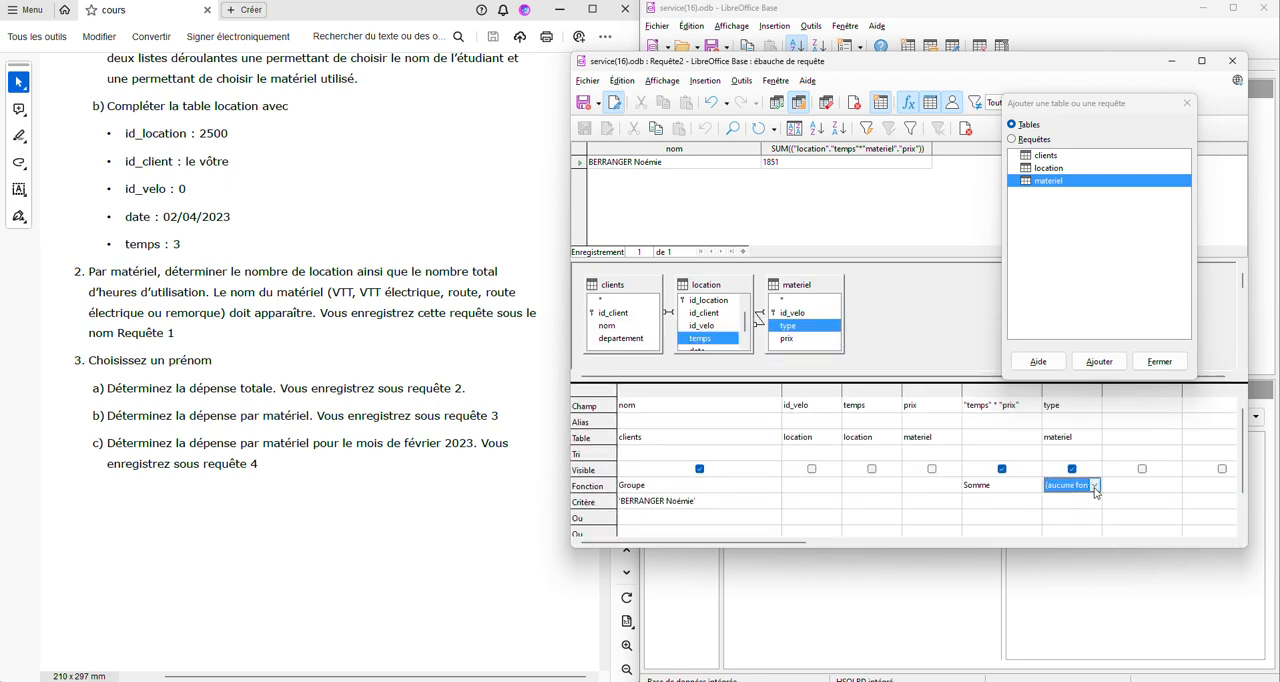
pyautogui.click(1095, 485)
pyautogui.click(1072, 678)
pyautogui.click(777, 102)
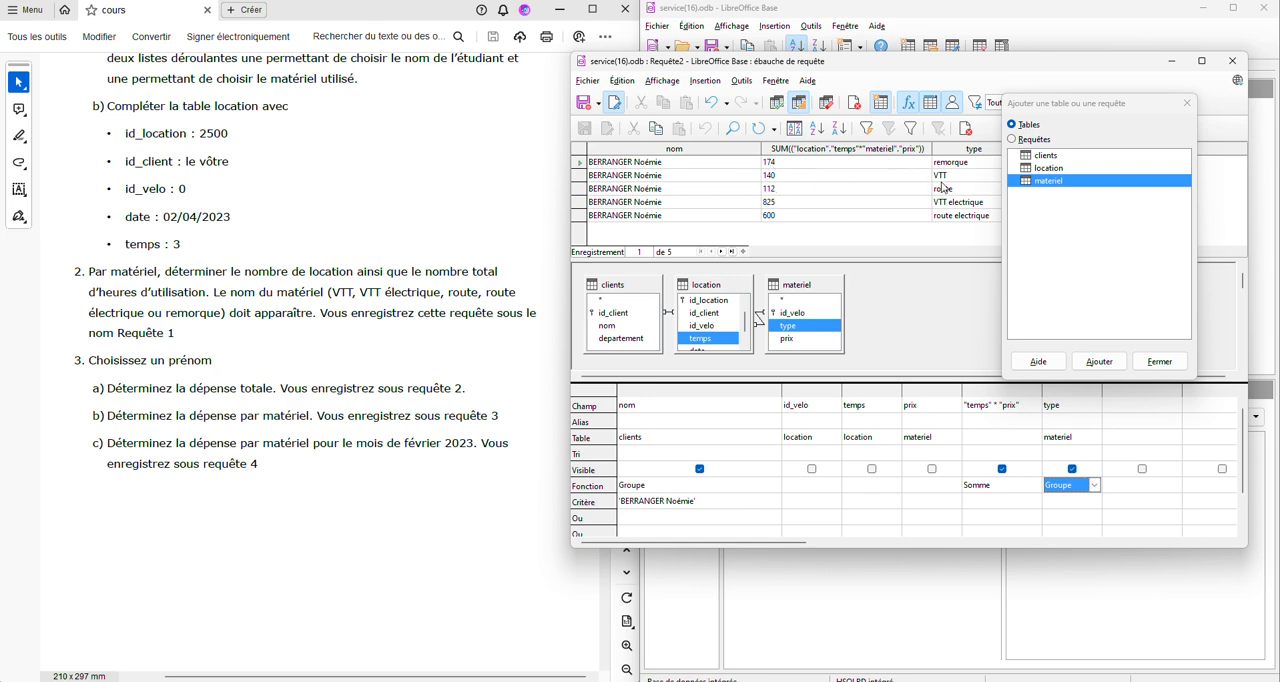
# - Save the query for spending per equipment type under the new name Requête3
pyautogui.click(590, 87)
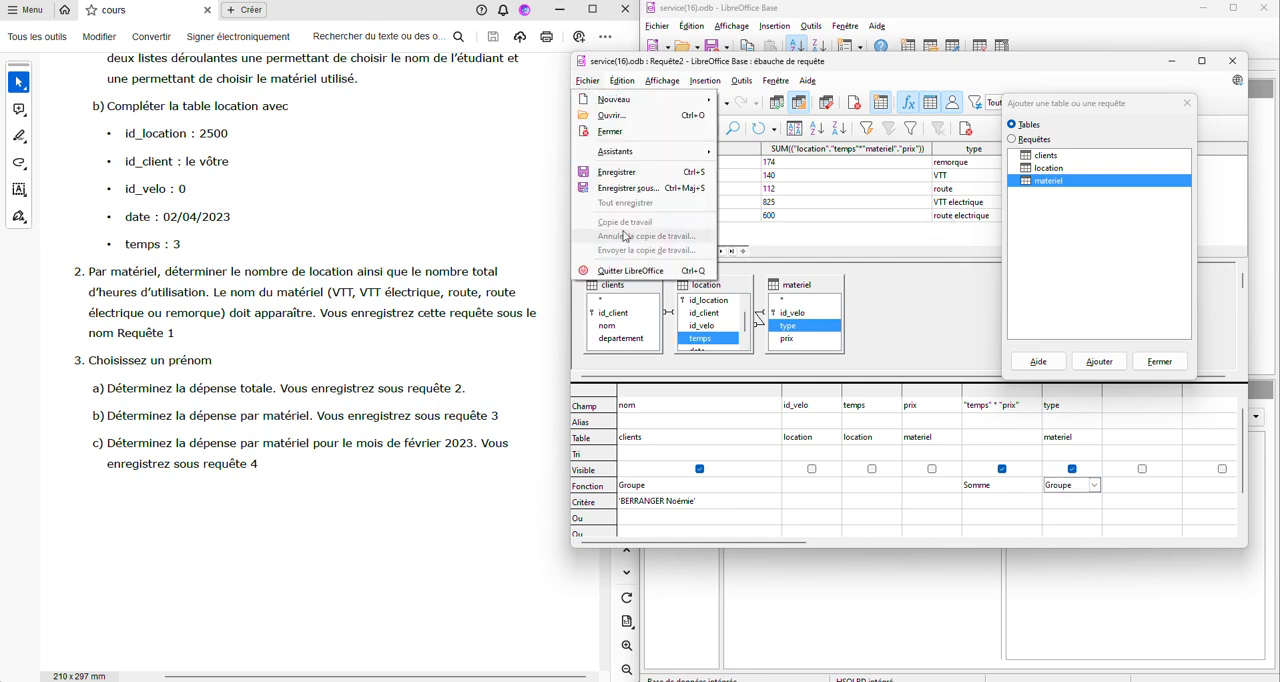
pyautogui.click(630, 193)
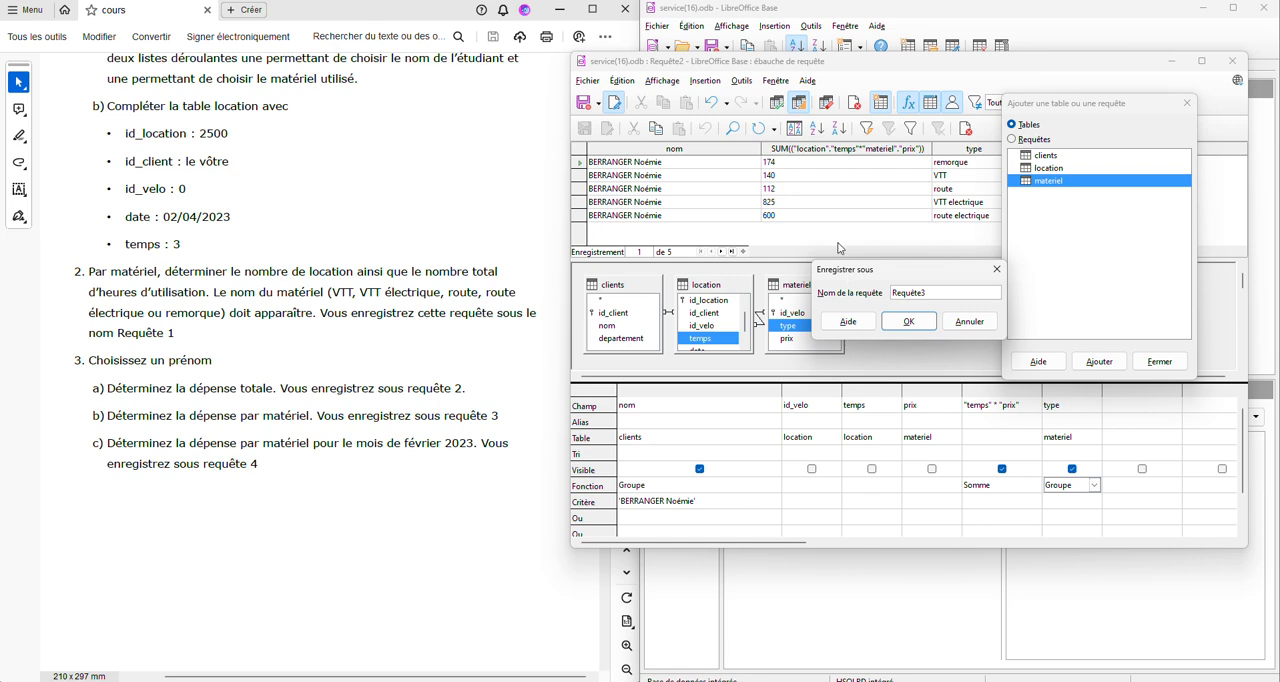
pyautogui.click(905, 322)
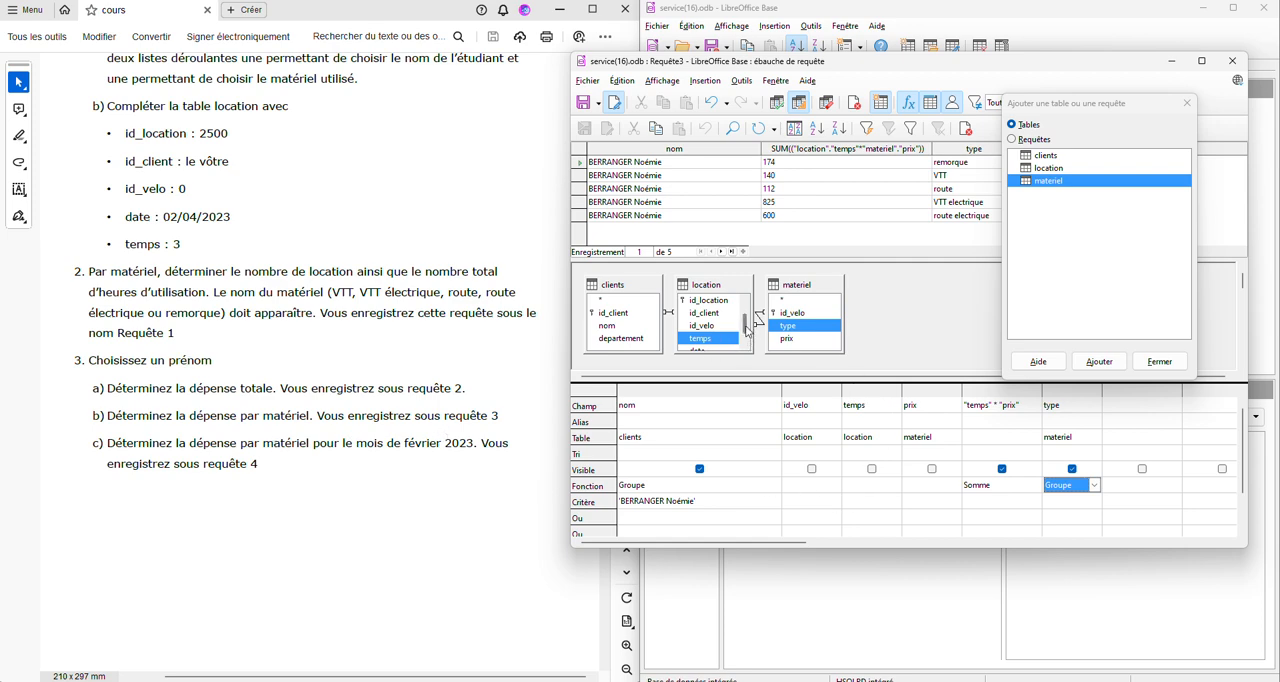
# - Add the date field from the location table to the query twice
pyautogui.scroll(-1, 750, 330)
pyautogui.doubleClick(709, 339)
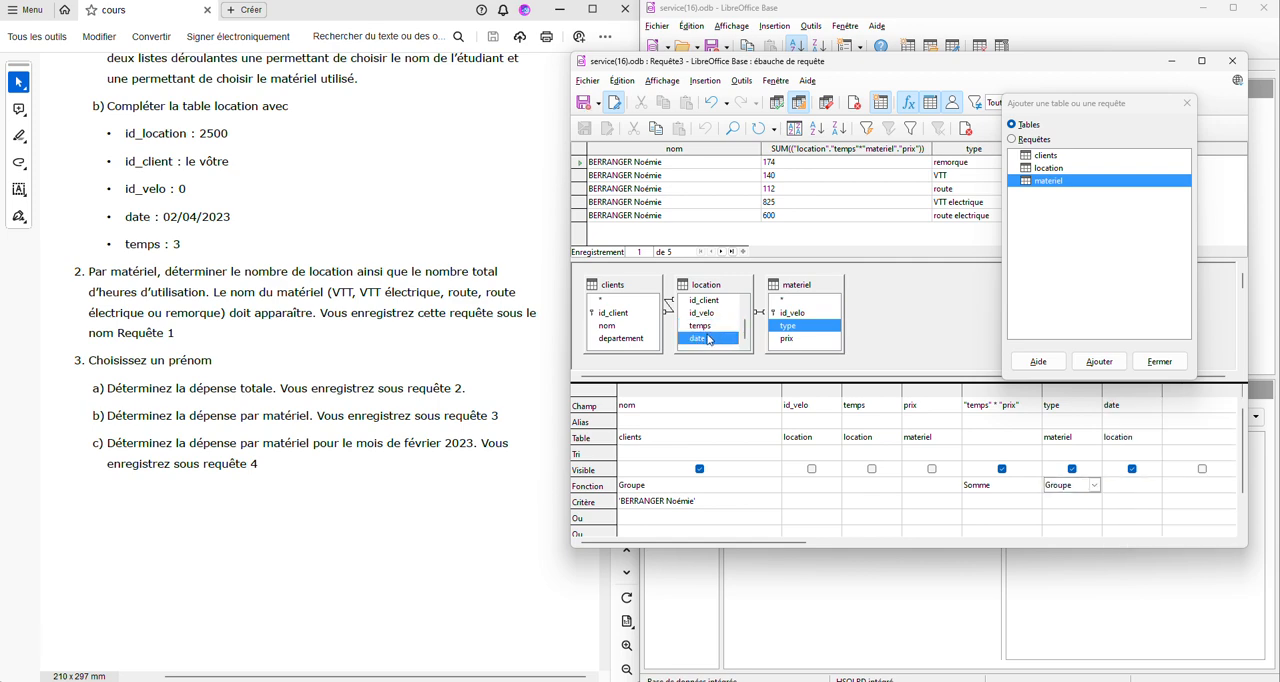
pyautogui.doubleClick(709, 339)
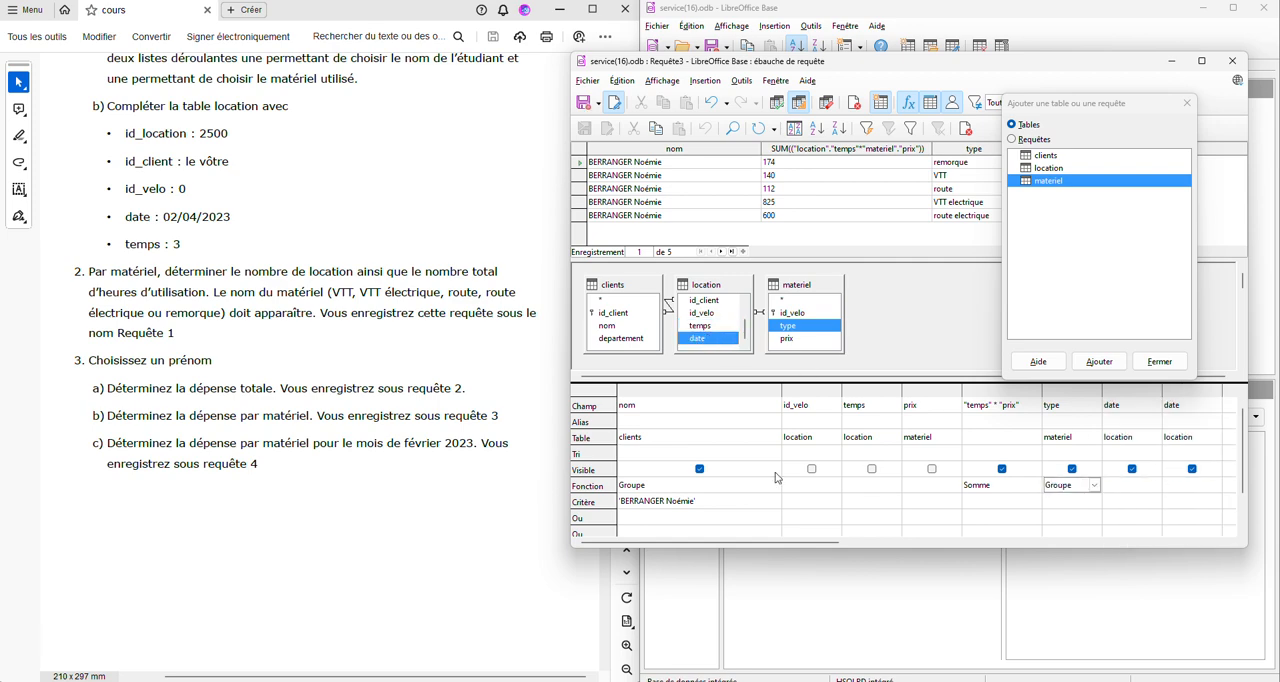
# - Limit the two date columns to February 2023 with the criteria >=01/02/2023 and <=28/02/2023
pyautogui.click(1117, 501)
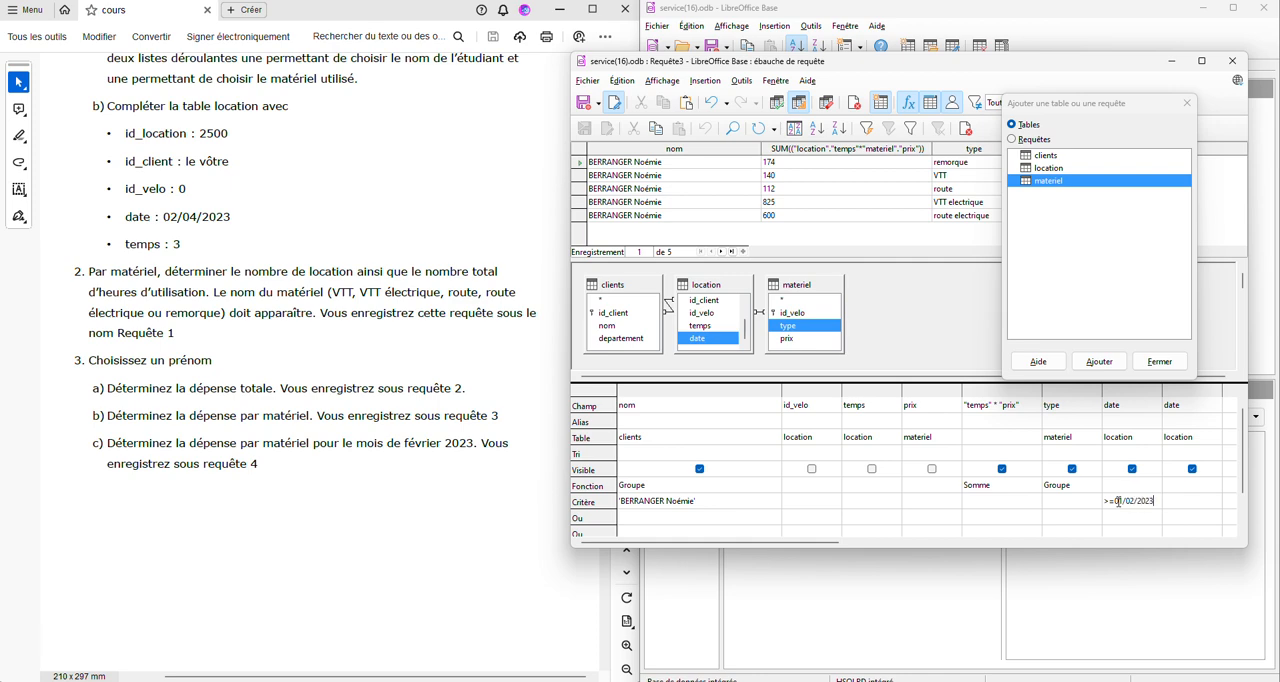
pyautogui.press('Return')
pyautogui.write('<=28/02/2023')
pyautogui.press('Tab')
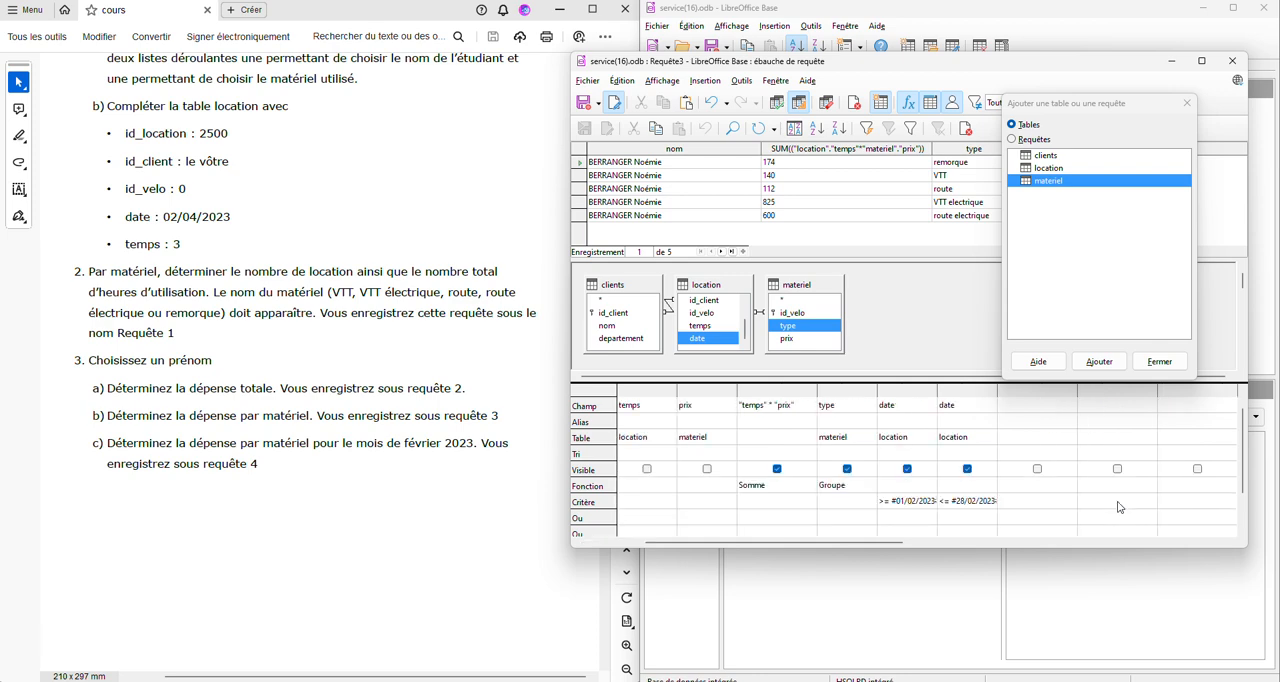
# - Hide both date columns from the result and run the query
pyautogui.click(968, 470)
pyautogui.click(908, 470)
pyautogui.click(779, 104)
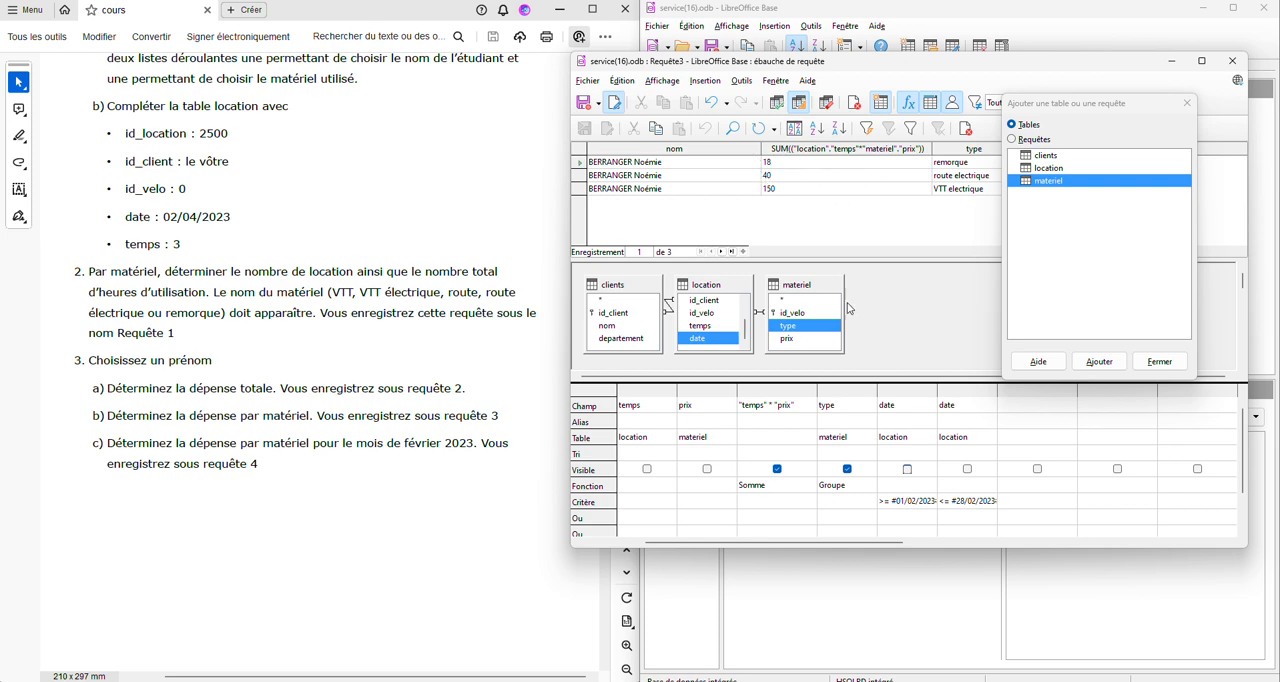
# - Save the February 2023 spending query under the new name Requête4
pyautogui.click(588, 81)
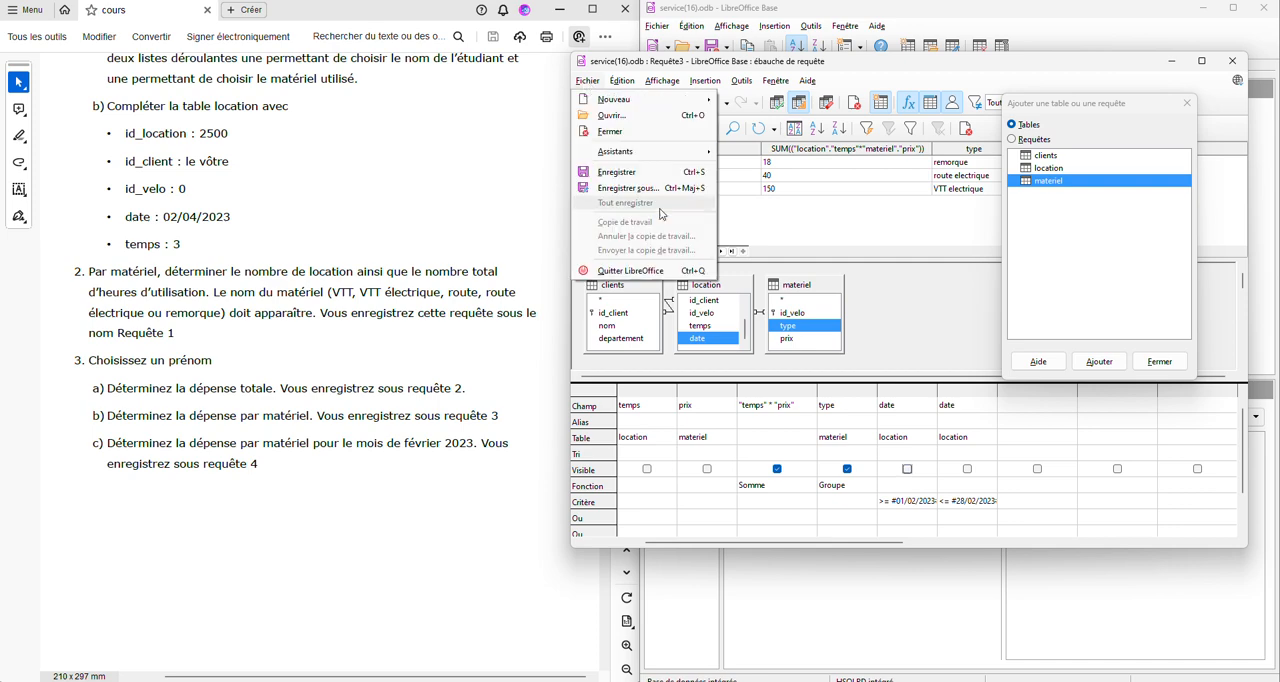
pyautogui.click(620, 189)
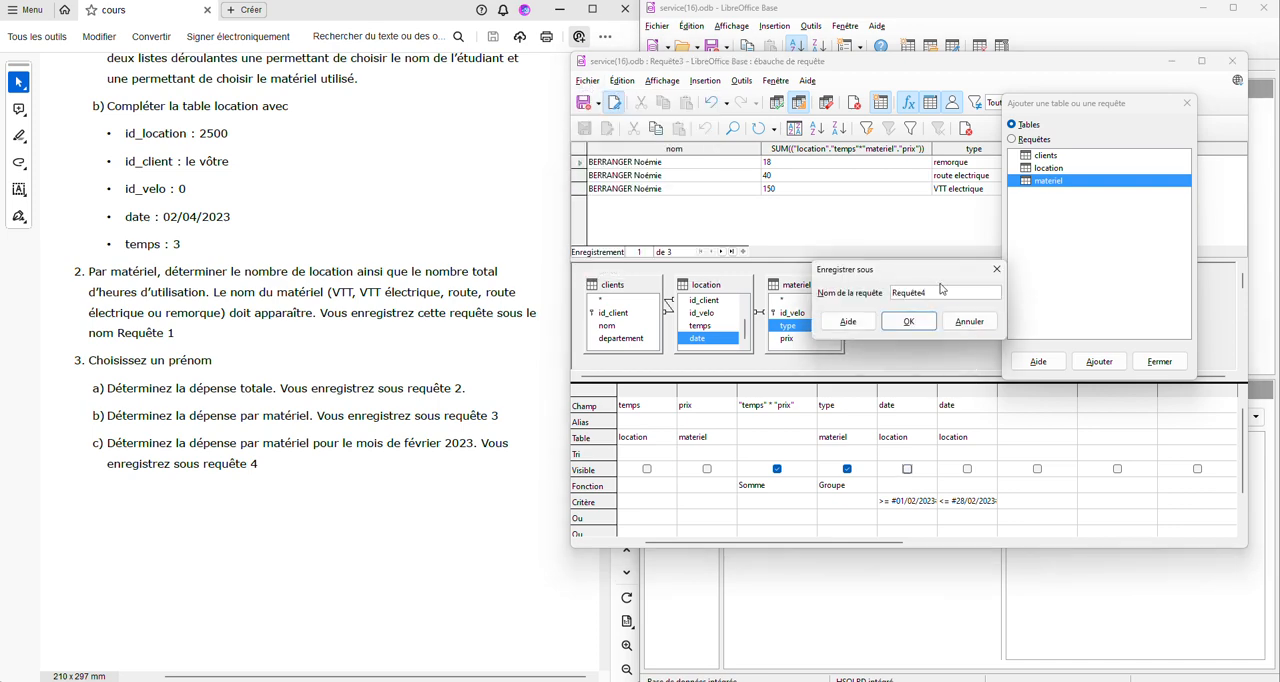
pyautogui.click(908, 321)
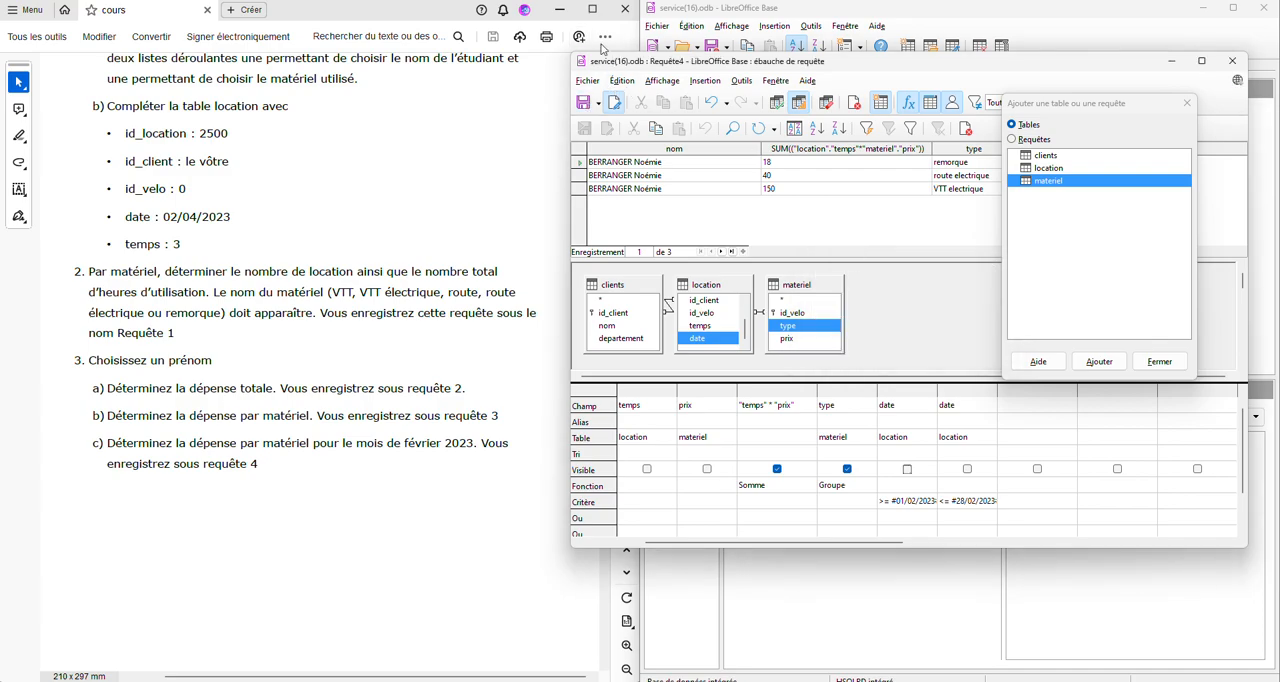